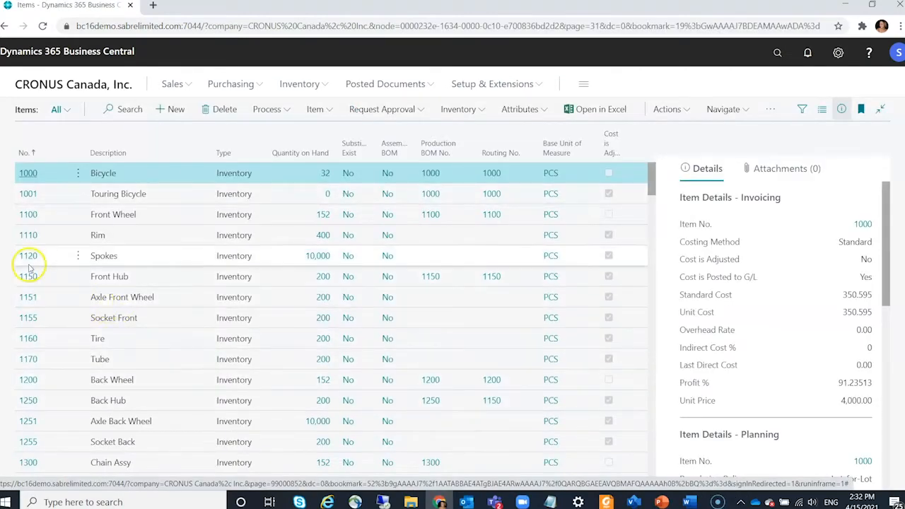
# Open the item card for Rim (1110) and review its replenishment system options and vendor fields
pyautogui.click(32, 236)
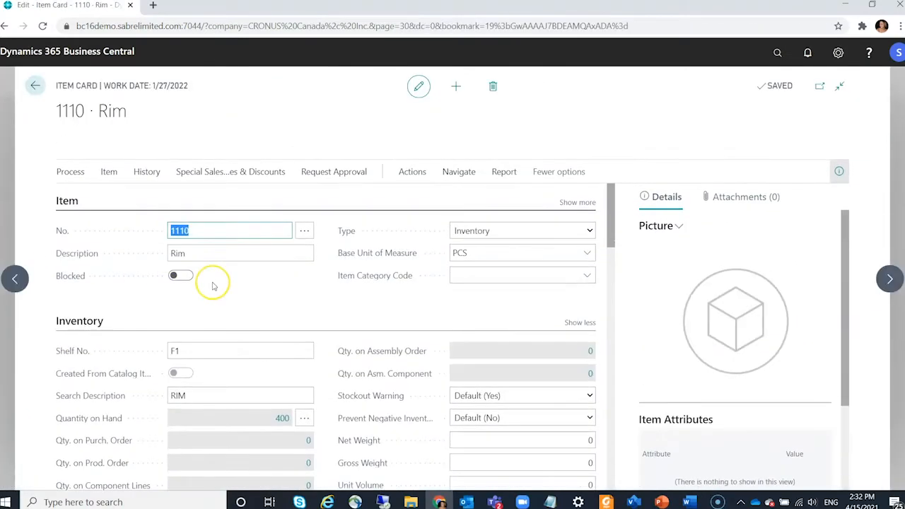
pyautogui.scroll(-5, 212, 283)
pyautogui.scroll(-5, 212, 286)
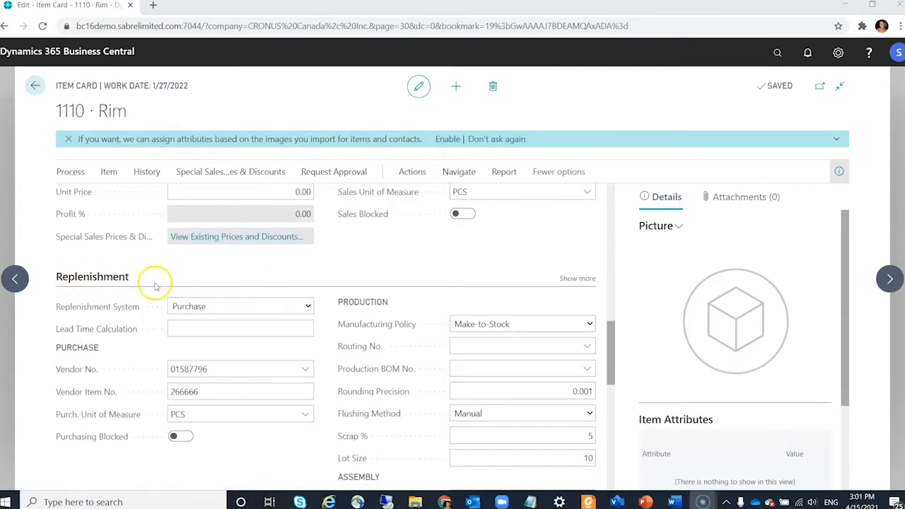
pyautogui.moveTo(133, 311)
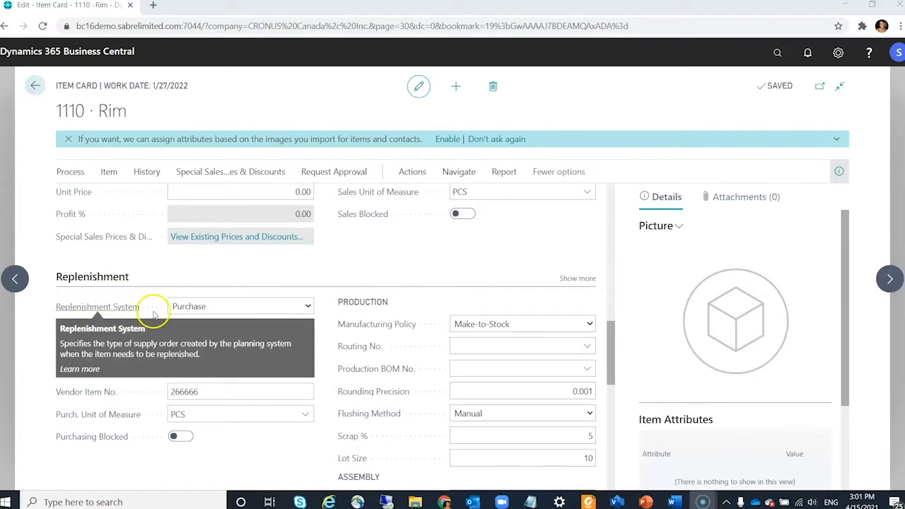
pyautogui.click(307, 308)
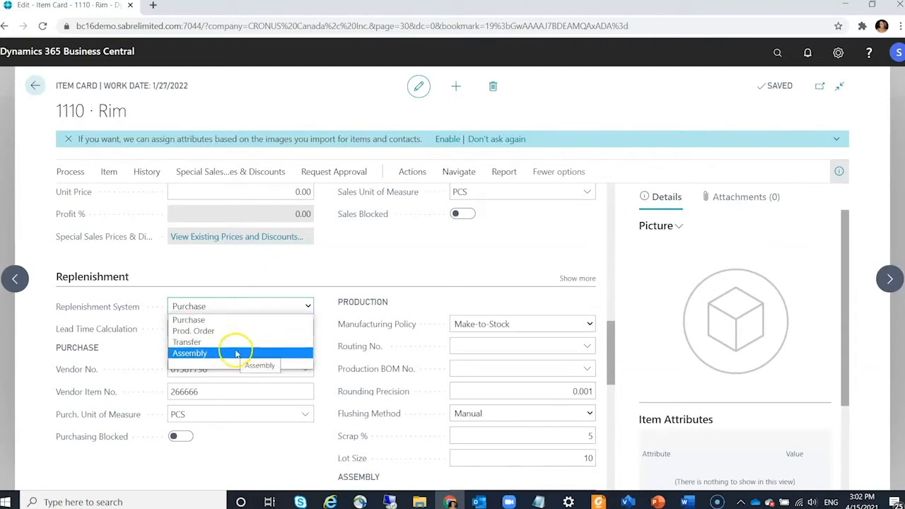
pyautogui.click(36, 307)
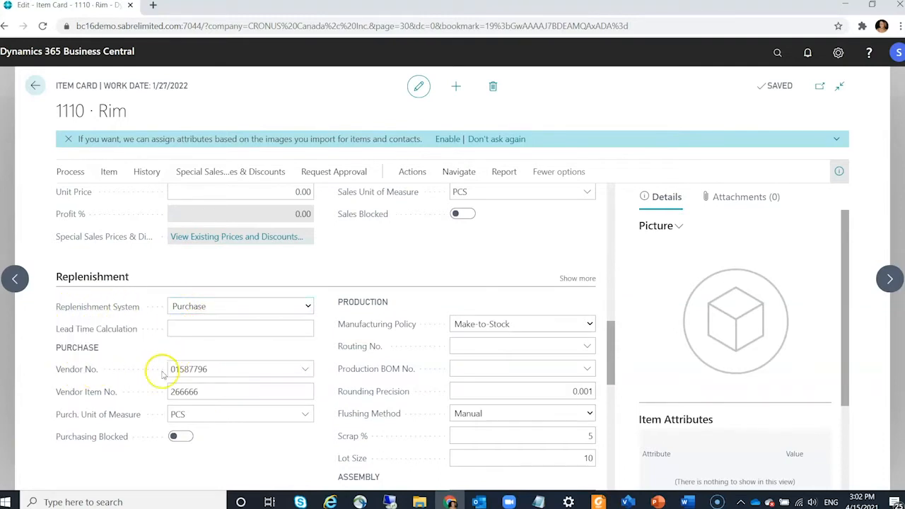
pyautogui.click(205, 395)
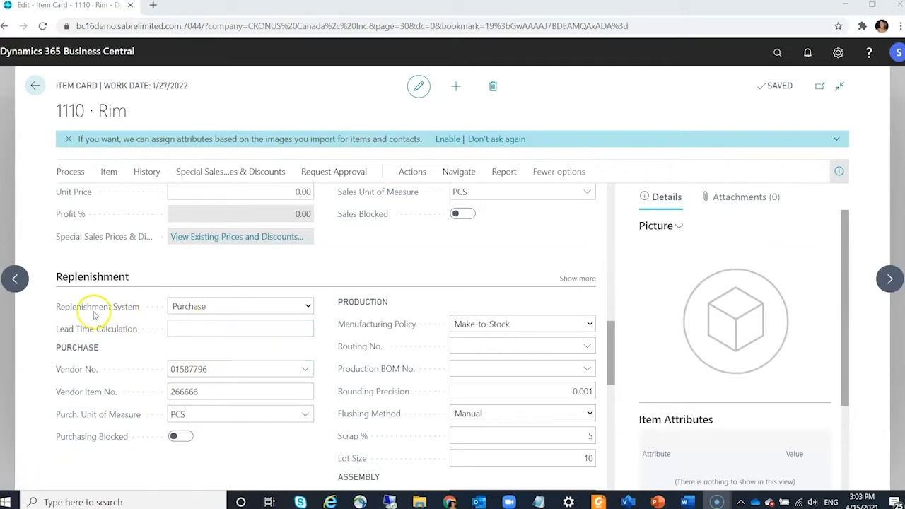
# Check the Prod. Order replenishment option and the Production BOM No. field on the Rim card
pyautogui.click(268, 308)
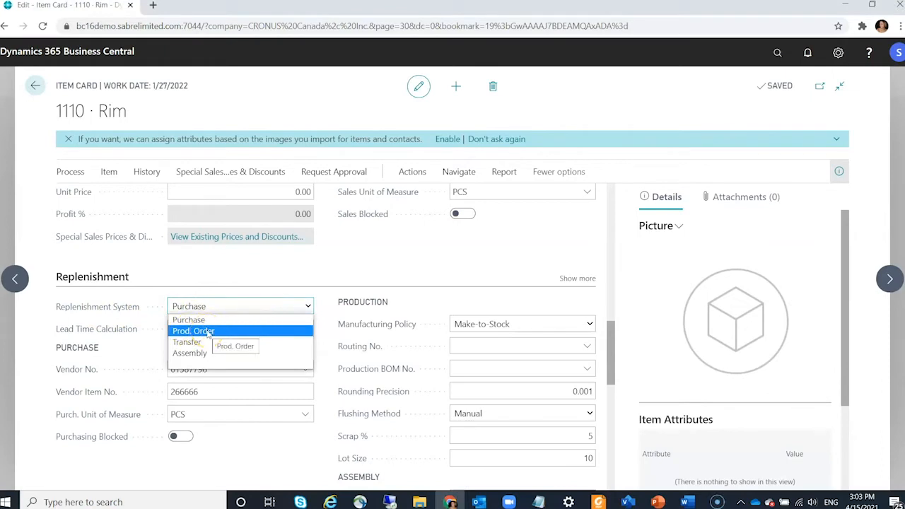
pyautogui.click(25, 326)
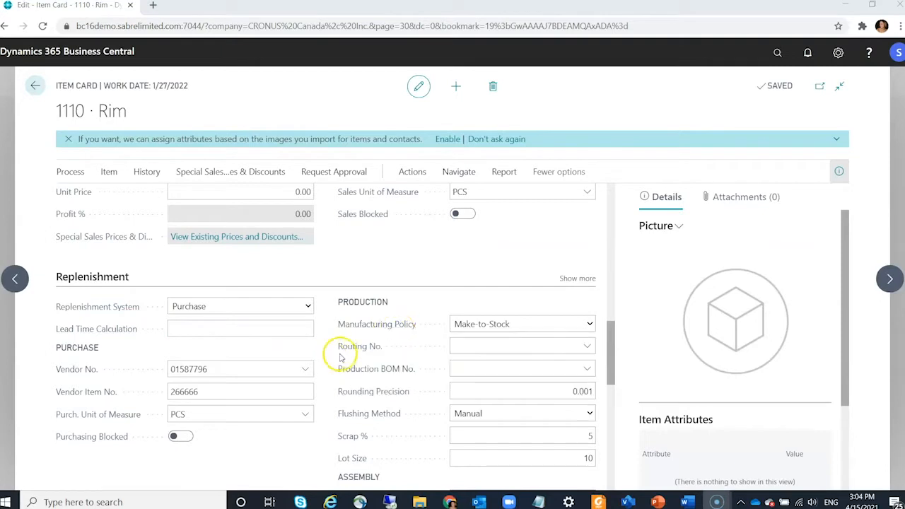
pyautogui.moveTo(414, 374)
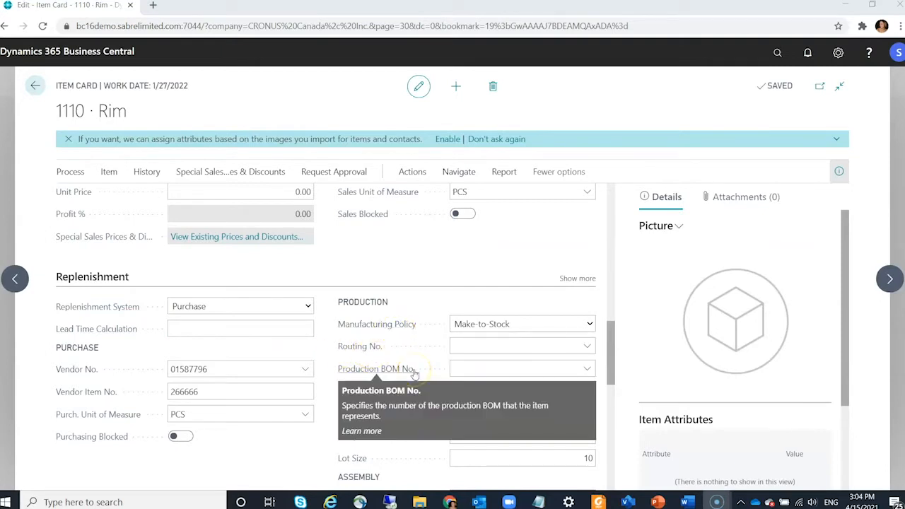
pyautogui.click(573, 369)
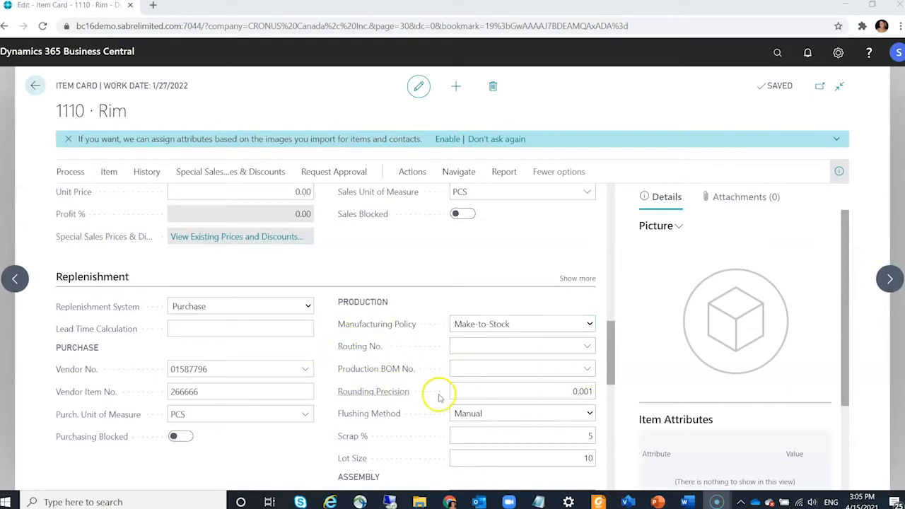
# Set the Rim item's reordering policy to the blank option in its planning settings
pyautogui.scroll(-7, 189, 386)
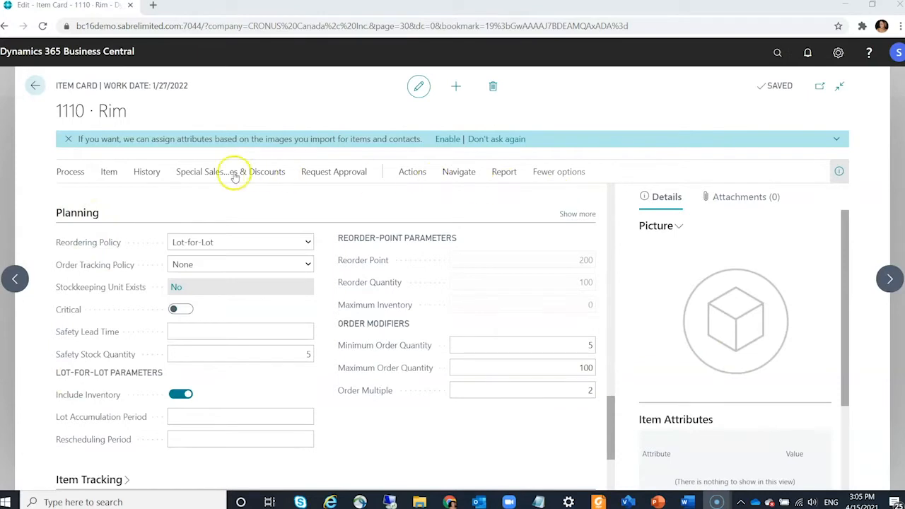
pyautogui.click(541, 439)
pyautogui.click(308, 243)
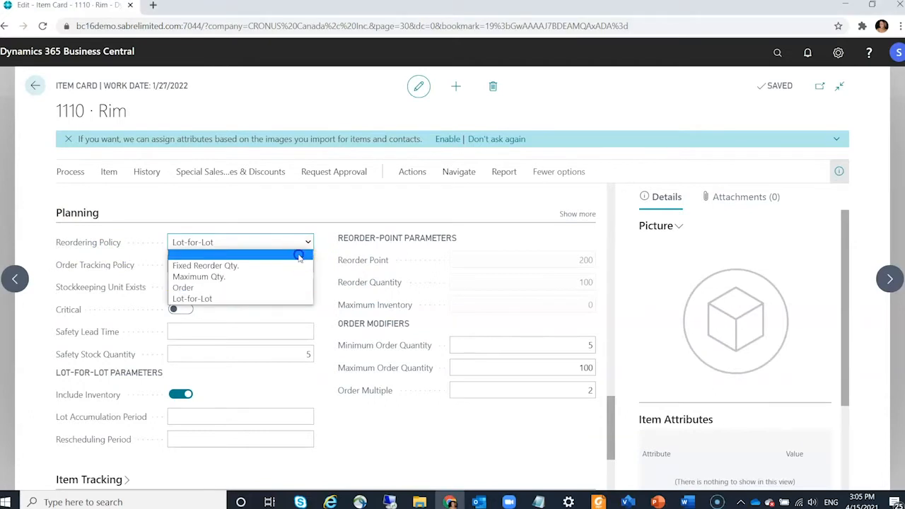
pyautogui.click(299, 255)
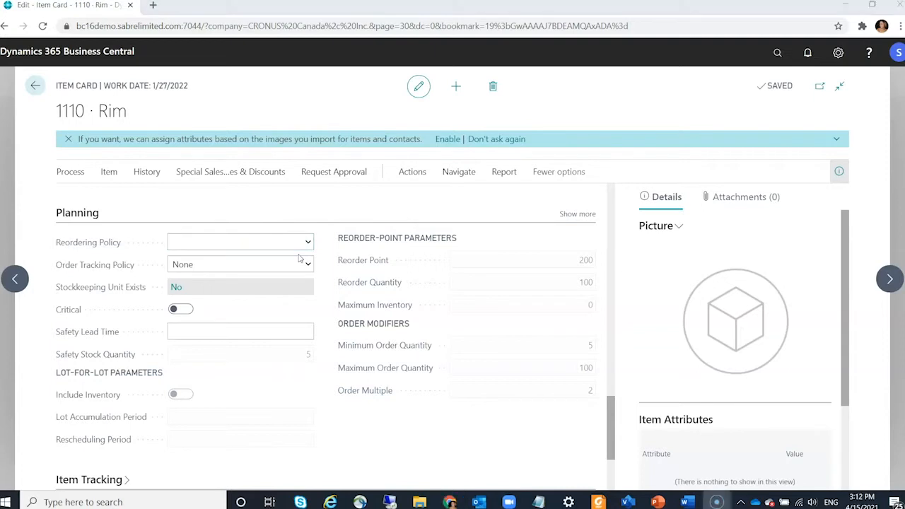
# Review the list of available reordering policies for the Rim item, down to Lot-for-Lot
pyautogui.click(259, 250)
pyautogui.click(307, 242)
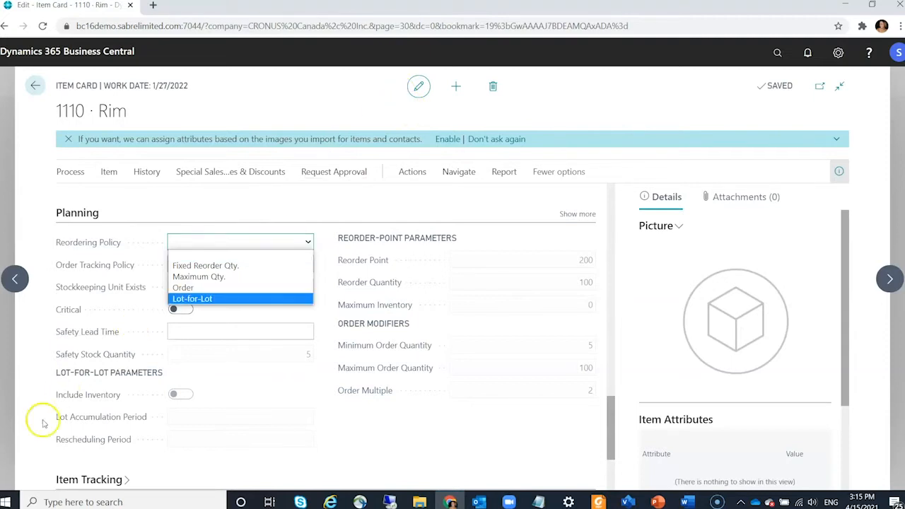
pyautogui.click(4, 499)
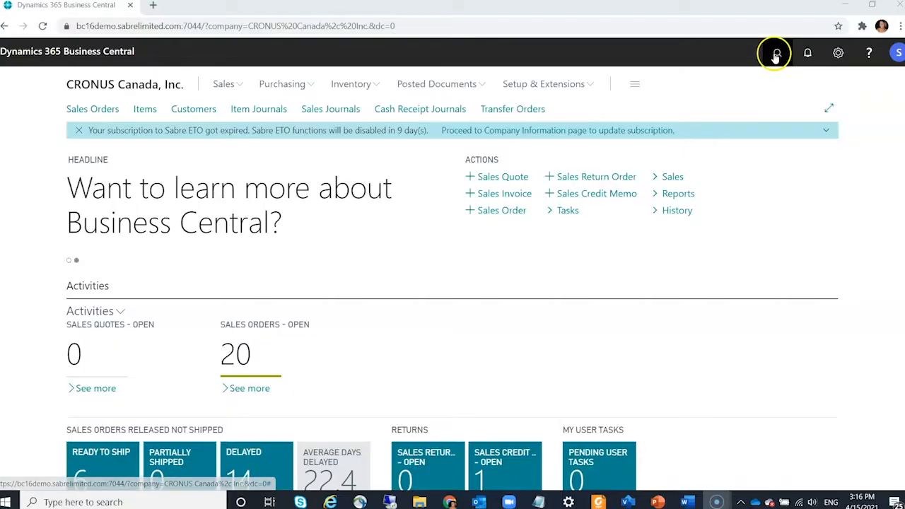
# Search for "planning work" and open Planning Worksheets
pyautogui.click(776, 54)
pyautogui.write('planning work')
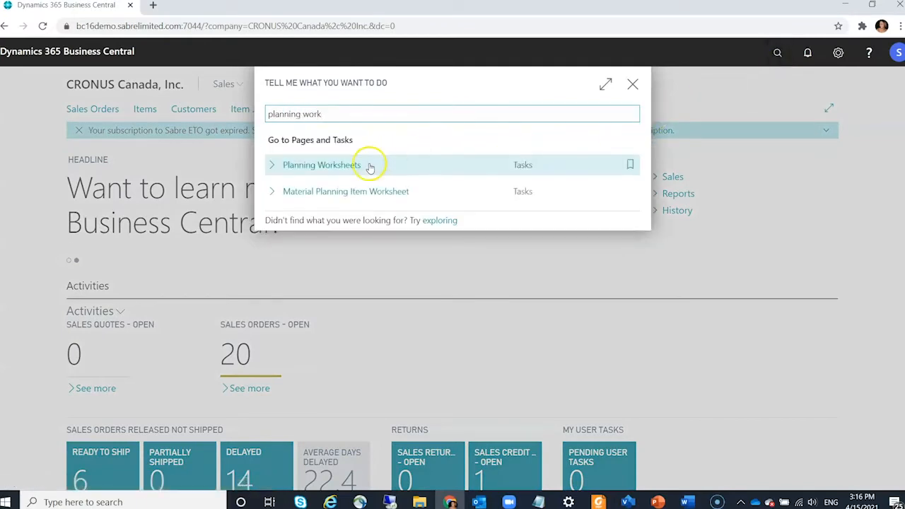
pyautogui.click(369, 166)
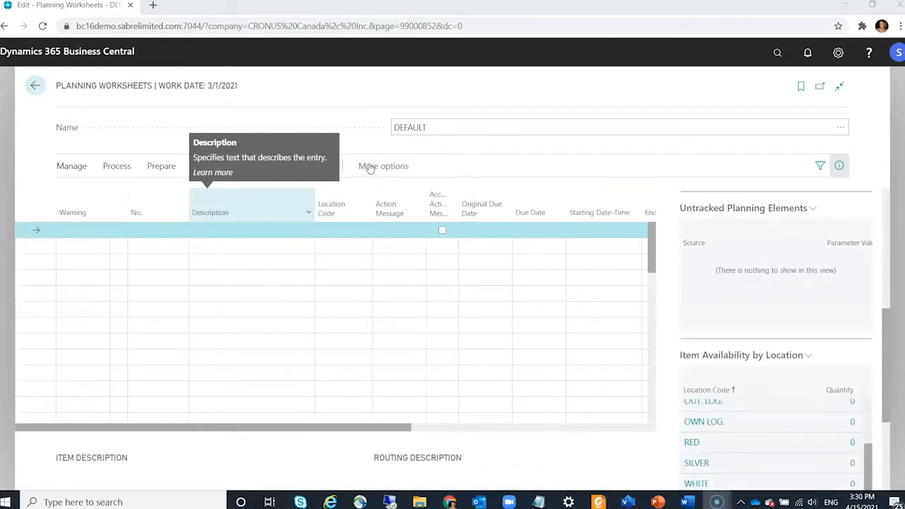
# Start Calculate Regenerative Plan for the DEFAULT planning worksheet
pyautogui.click(380, 262)
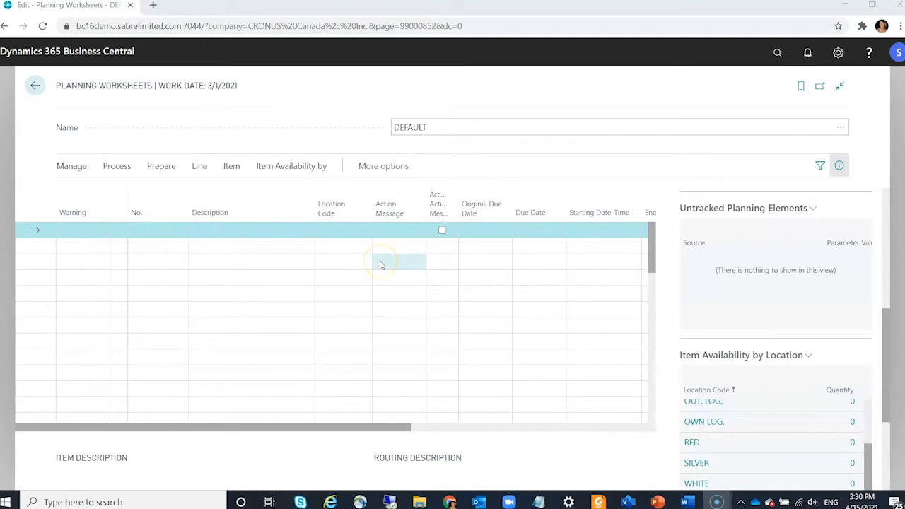
pyautogui.click(165, 168)
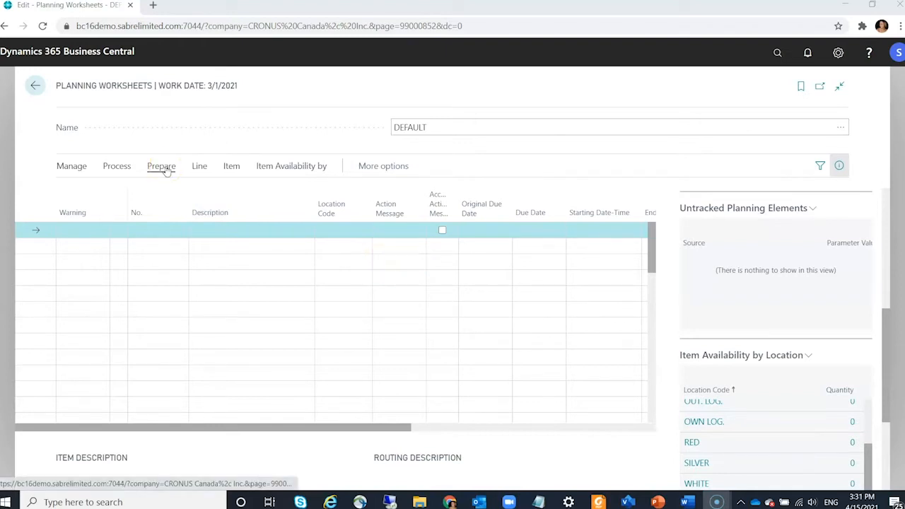
pyautogui.click(164, 168)
pyautogui.click(157, 190)
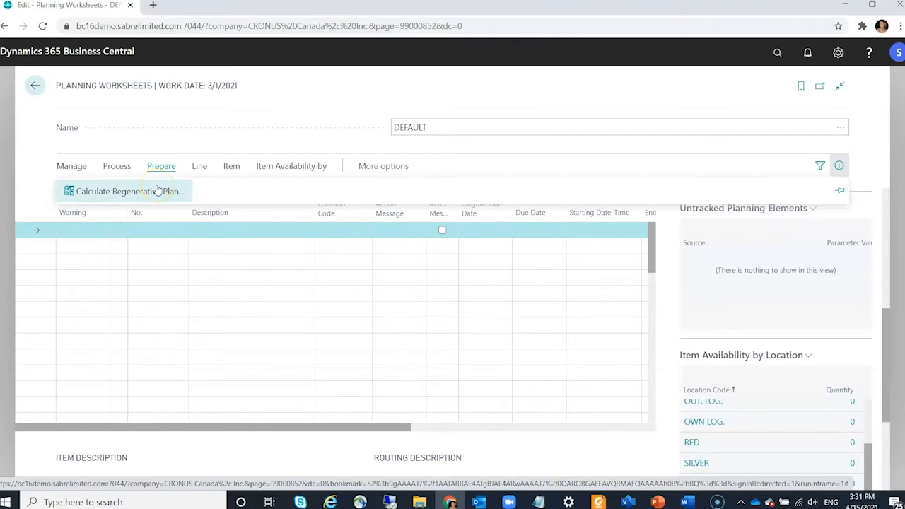
pyautogui.click(157, 189)
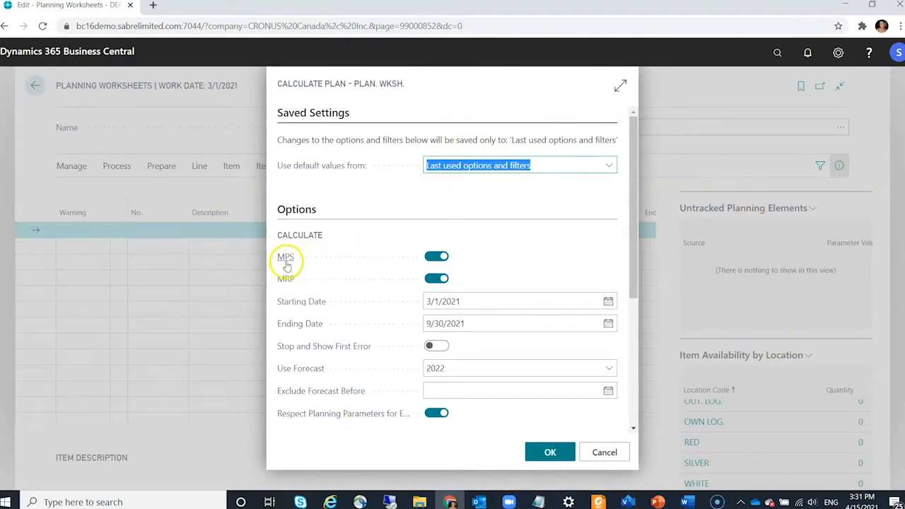
# Review the MPS/MRP, date range, forecast and filter options, and run the plan calculation with the last used settings
pyautogui.moveTo(285, 261)
pyautogui.scroll(-1, 515, 254)
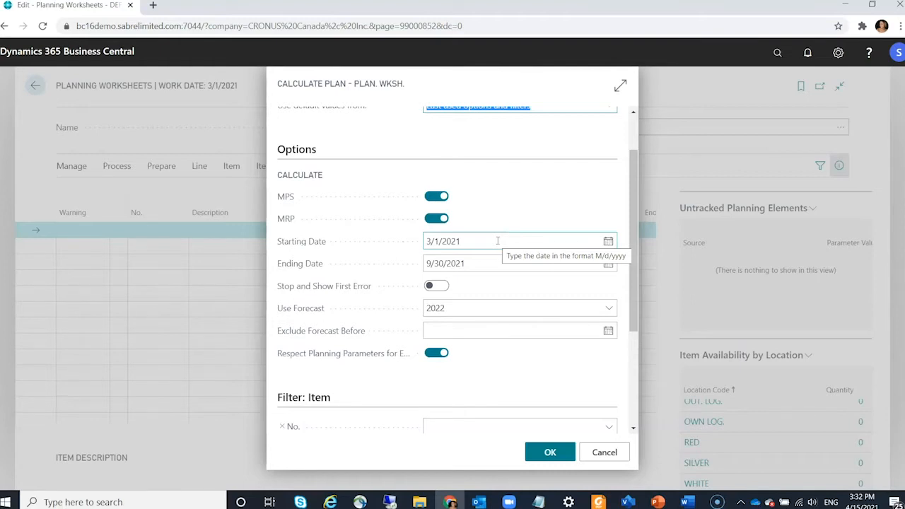
pyautogui.click(480, 265)
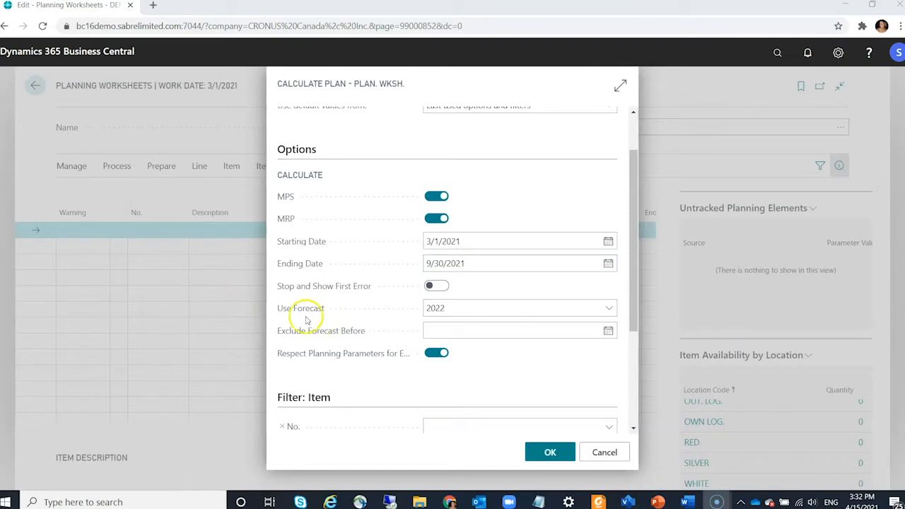
pyautogui.click(460, 311)
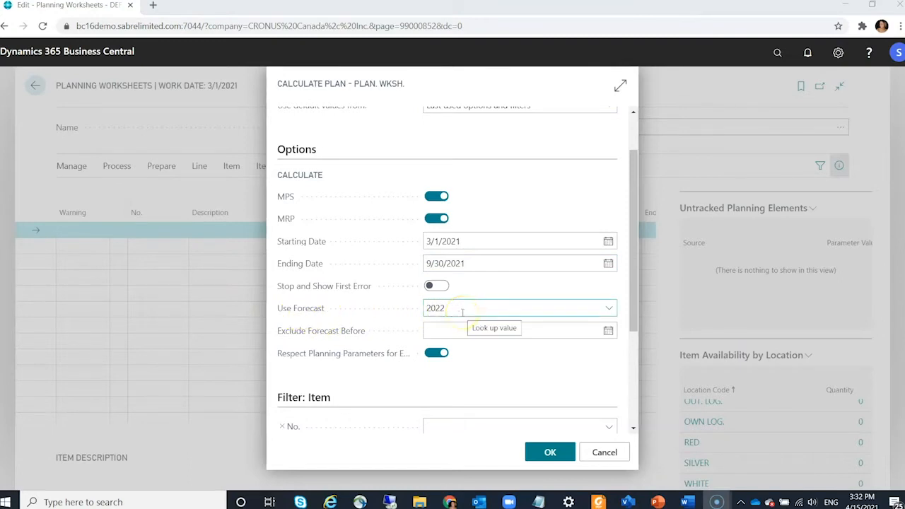
pyautogui.scroll(-5, 462, 312)
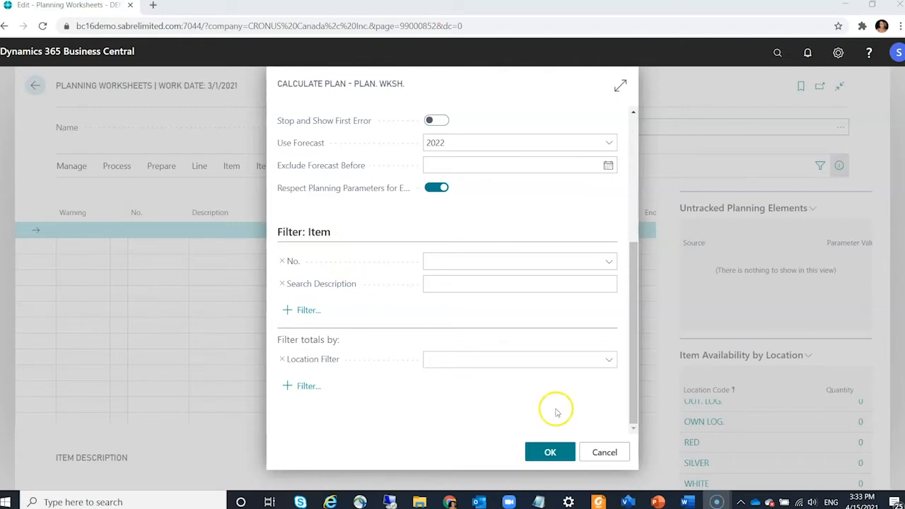
pyautogui.click(551, 454)
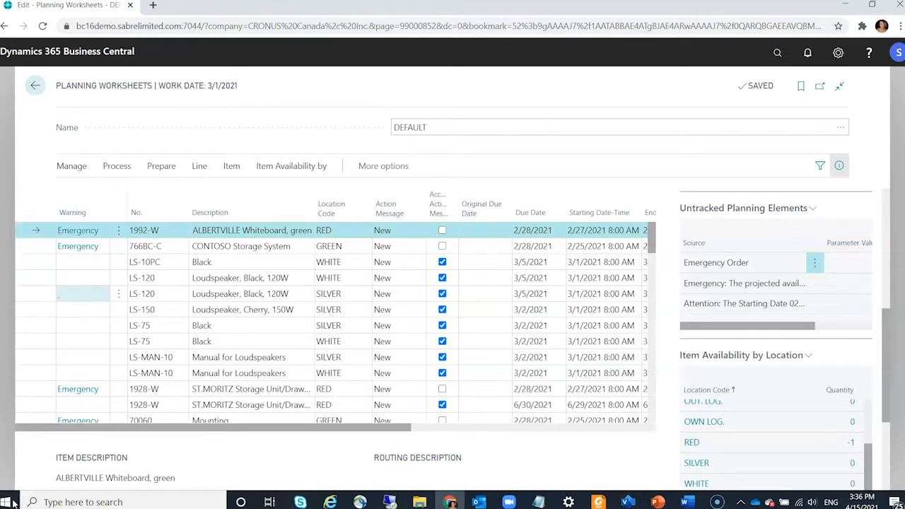
# View the untracked planning elements of the LS-10PC line at location WHITE, including its reorder point and reorder quantity
pyautogui.click(95, 262)
pyautogui.click(71, 264)
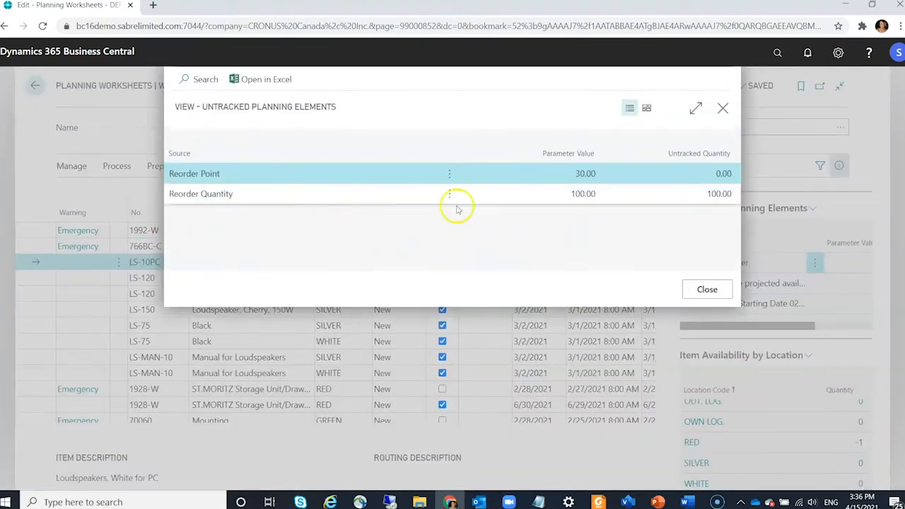
pyautogui.click(714, 289)
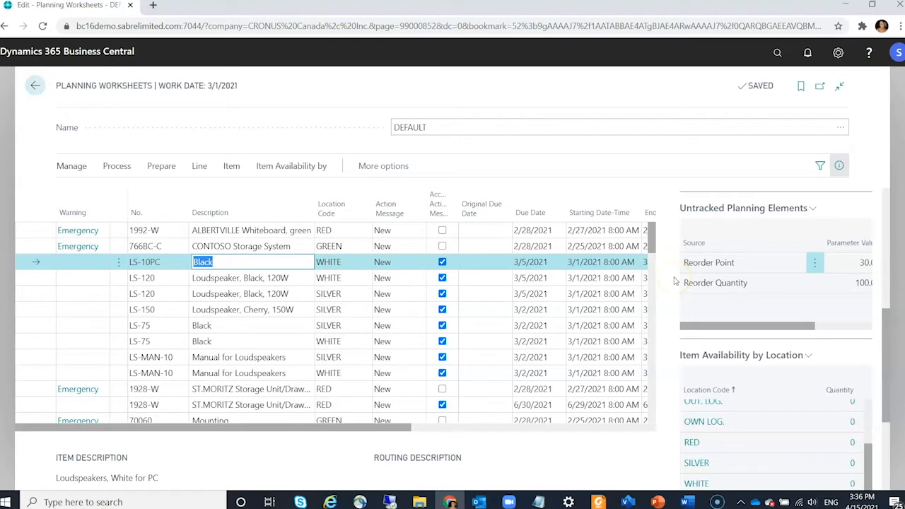
pyautogui.click(684, 282)
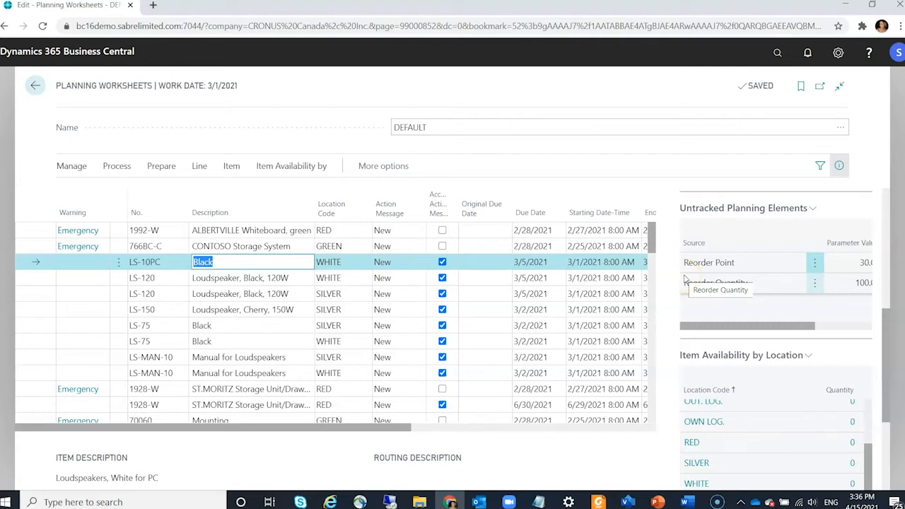
# Examine the untracked planning elements of the CONTOSO Storage System line and look through the worksheet's emergency warnings
pyautogui.click(175, 250)
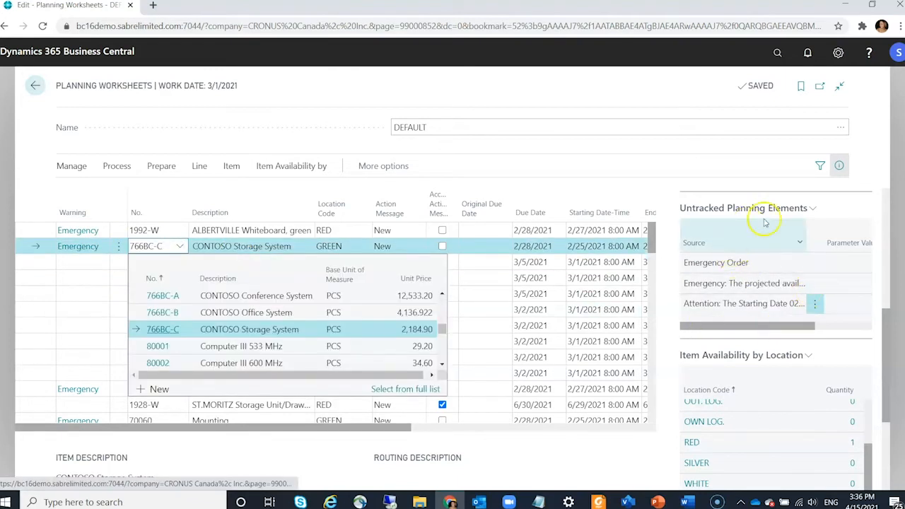
pyautogui.click(748, 265)
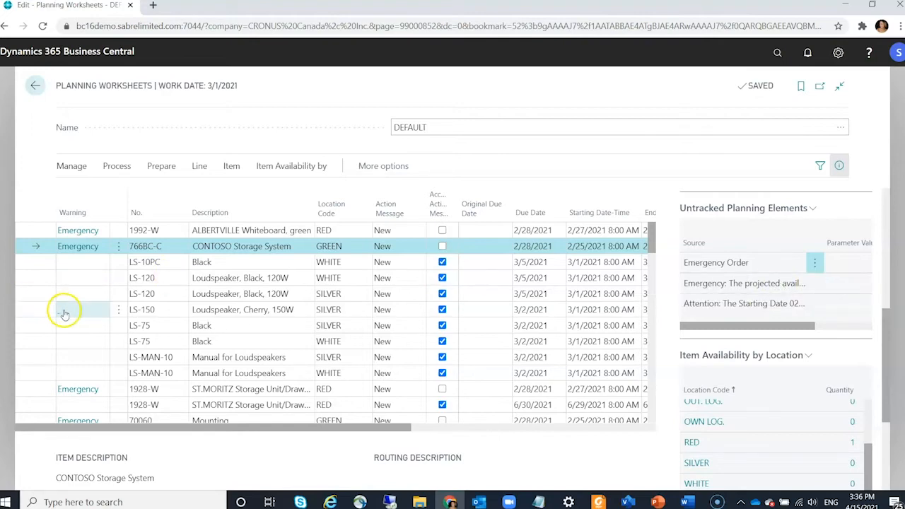
pyautogui.scroll(-5, 62, 309)
pyautogui.scroll(-4, 81, 344)
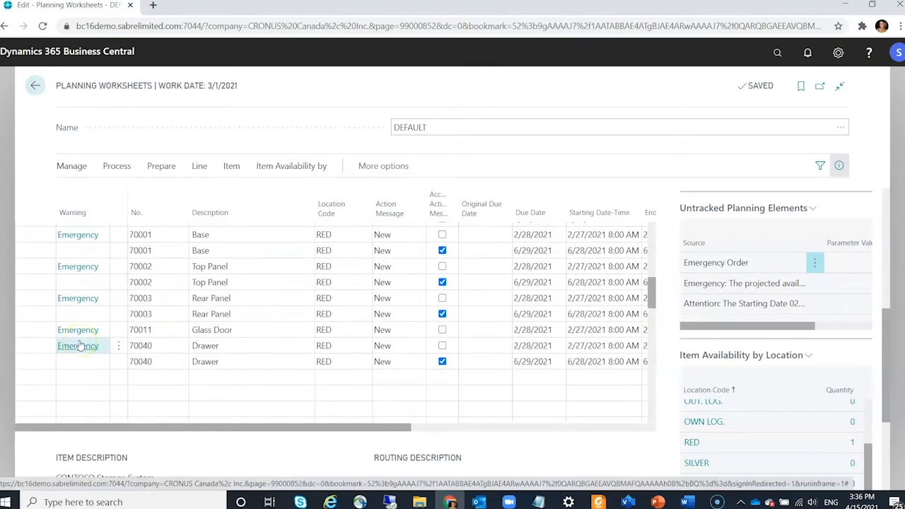
pyautogui.scroll(9, 83, 344)
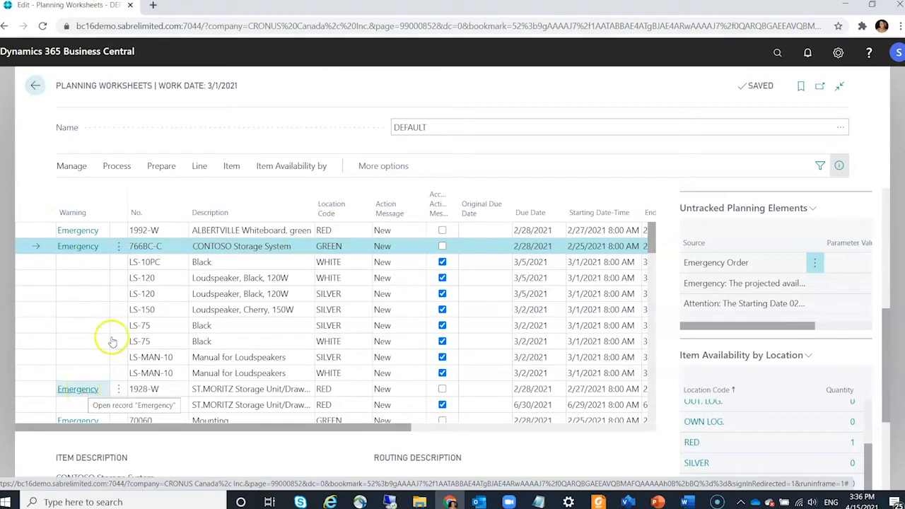
# Review the action message options for the ALBERTVILLE Whiteboard line and the worksheet's date and quantity columns
pyautogui.click(394, 230)
pyautogui.click(420, 230)
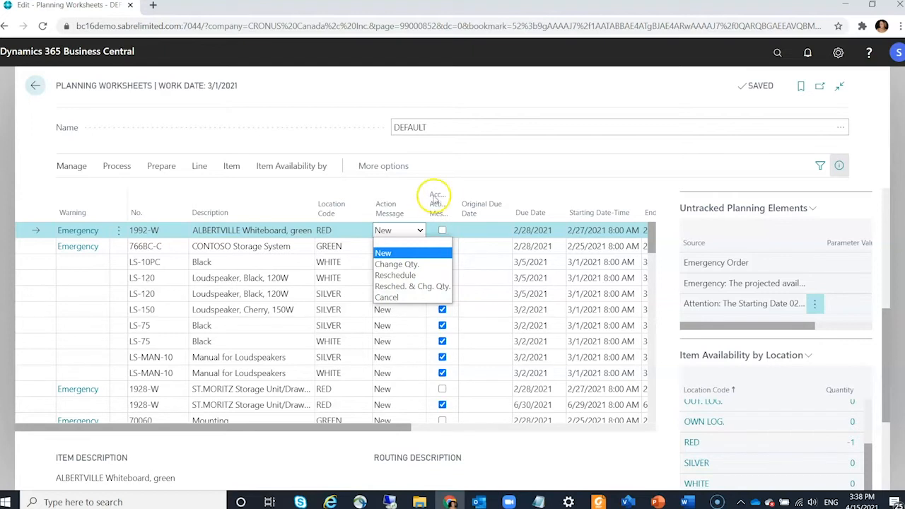
pyautogui.moveTo(394, 430); pyautogui.dragTo(514, 429)
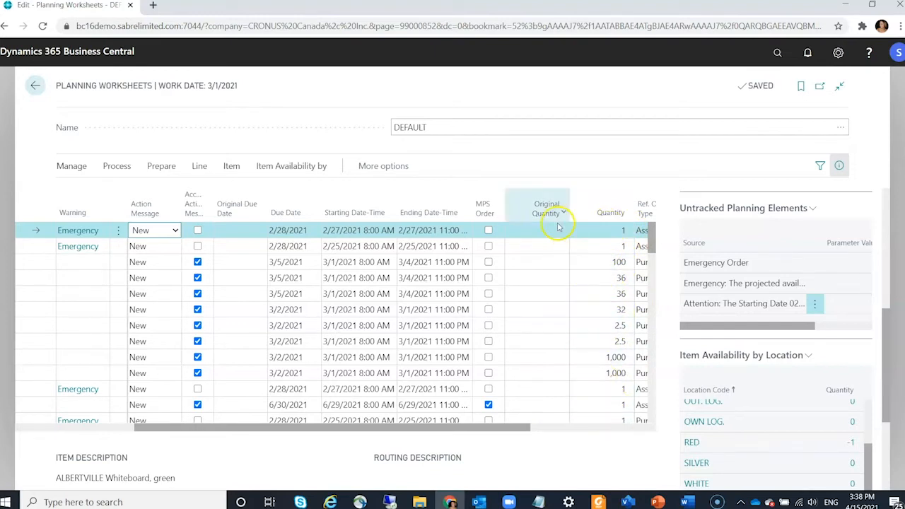
# Examine the worksheet's MPS order, quantity and reference order columns, including the purchase line with an original quantity of 2
pyautogui.moveTo(546, 212)
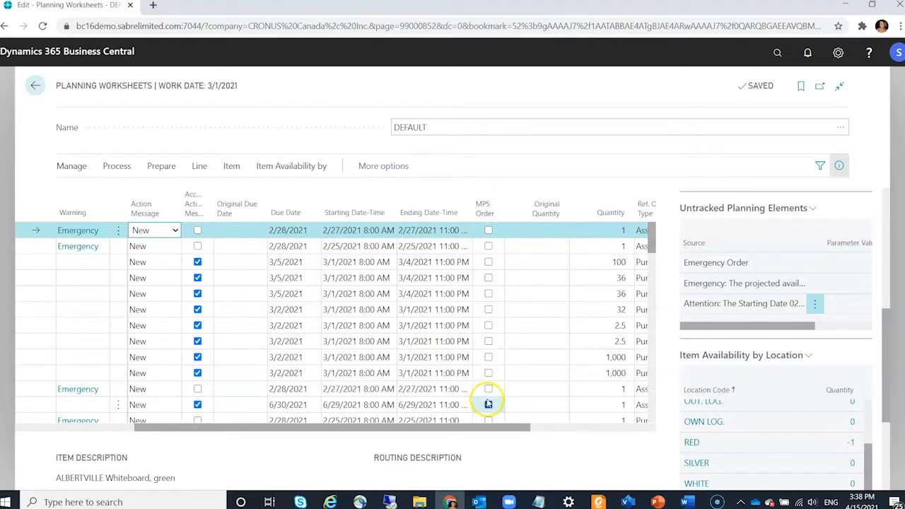
pyautogui.moveTo(485, 428); pyautogui.dragTo(617, 424)
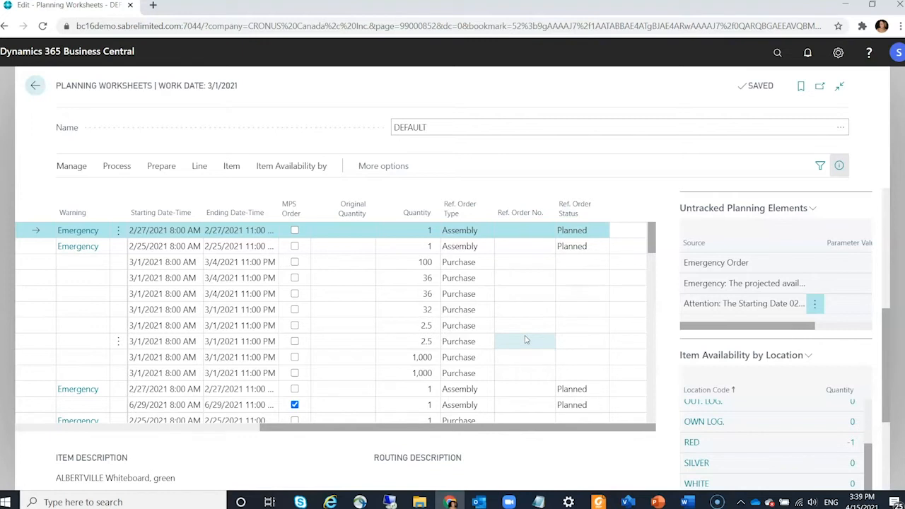
pyautogui.scroll(-5, 525, 340)
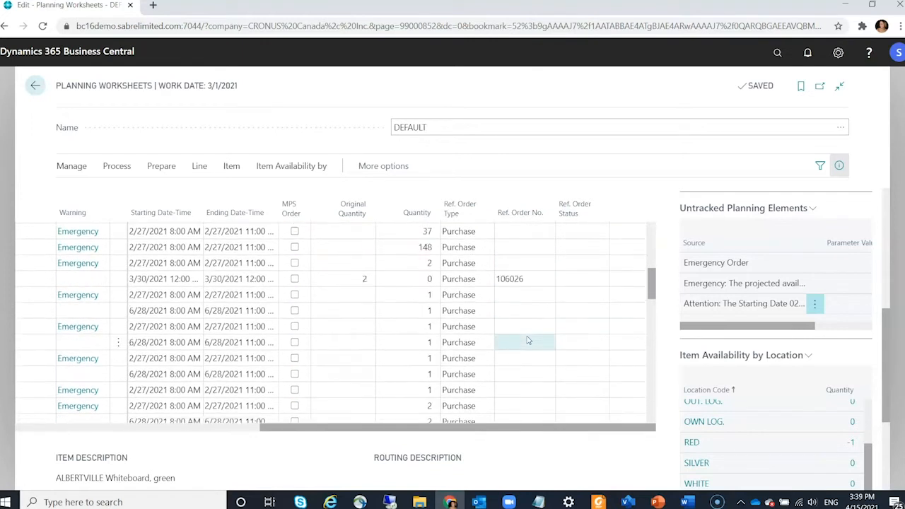
pyautogui.click(373, 279)
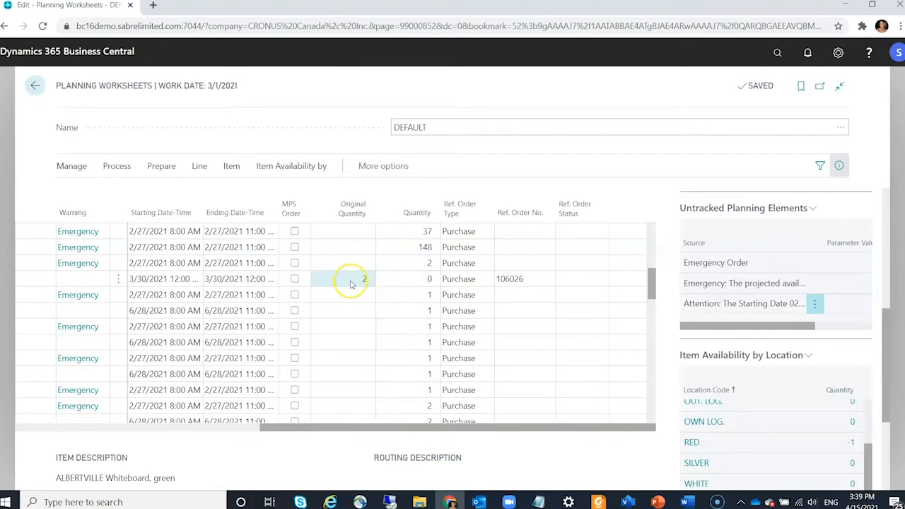
pyautogui.click(511, 278)
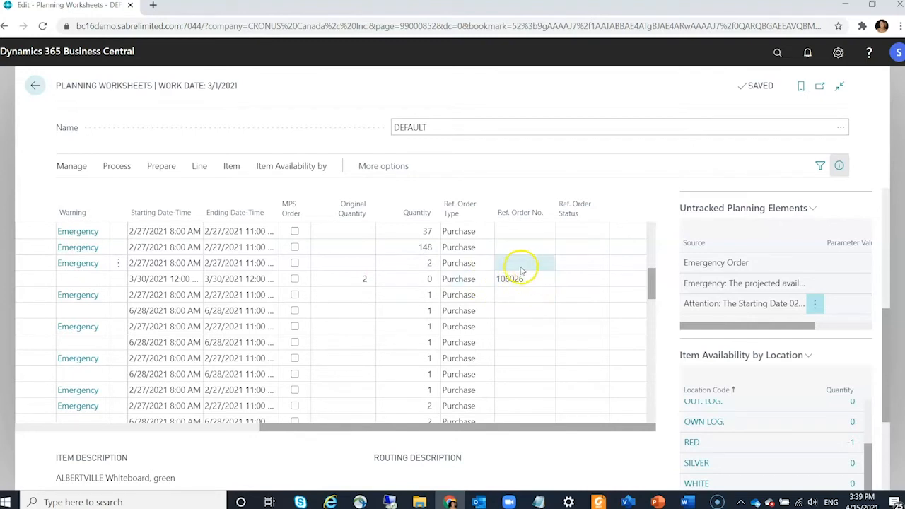
pyautogui.click(601, 343)
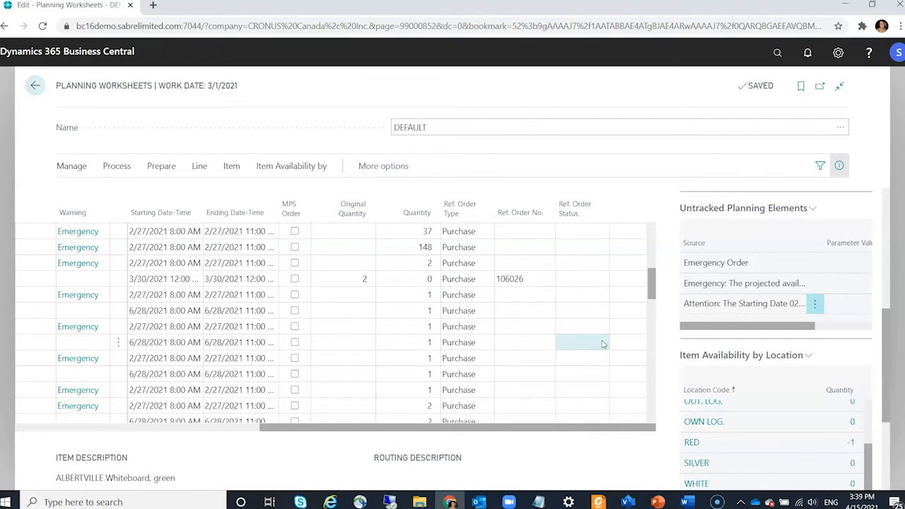
pyautogui.scroll(-2, 603, 344)
pyautogui.scroll(1, 602, 341)
pyautogui.scroll(5, 603, 341)
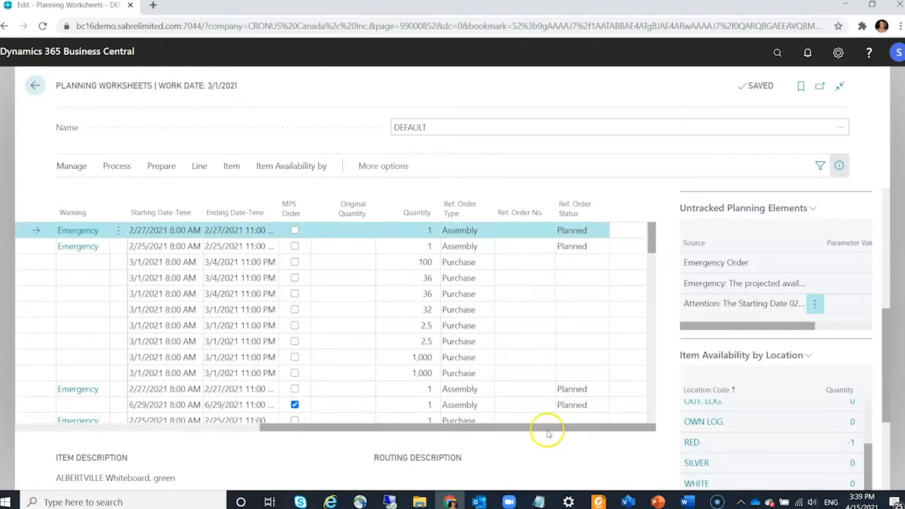
pyautogui.moveTo(548, 429); pyautogui.dragTo(225, 413)
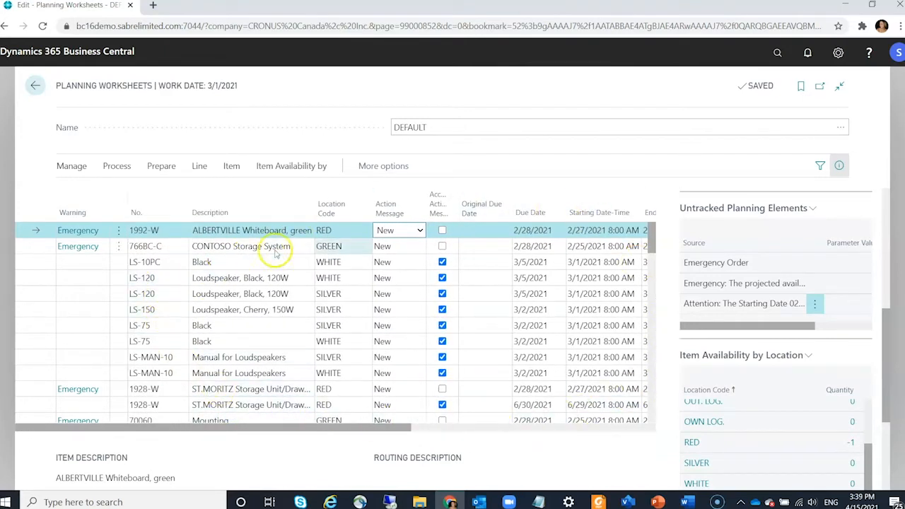
pyautogui.moveTo(444, 210)
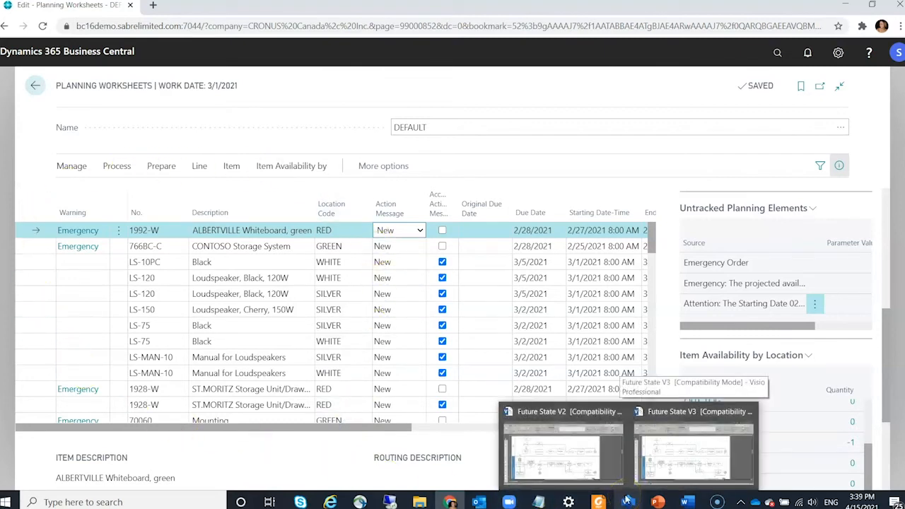
# Review the item availability by event for the ALBERTVILLE Whiteboard at location RED, including its planned assembly and projected balances
pyautogui.click(283, 172)
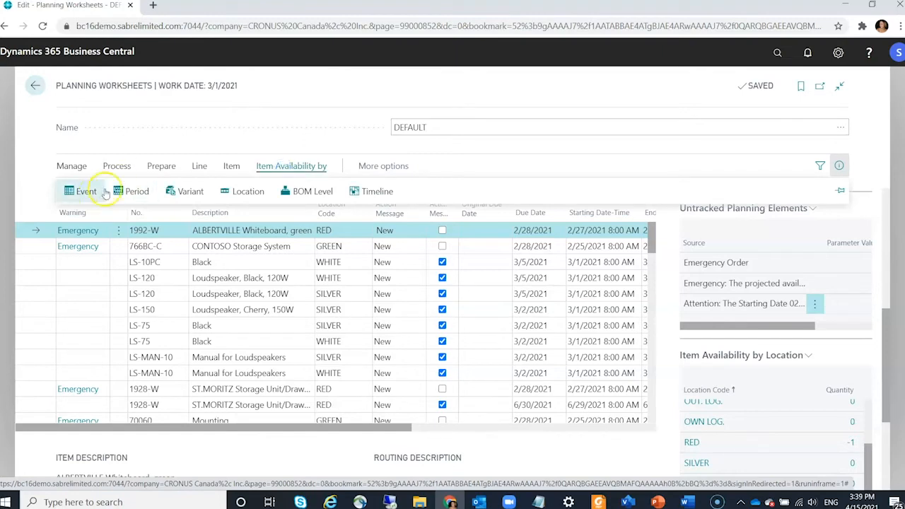
pyautogui.click(80, 194)
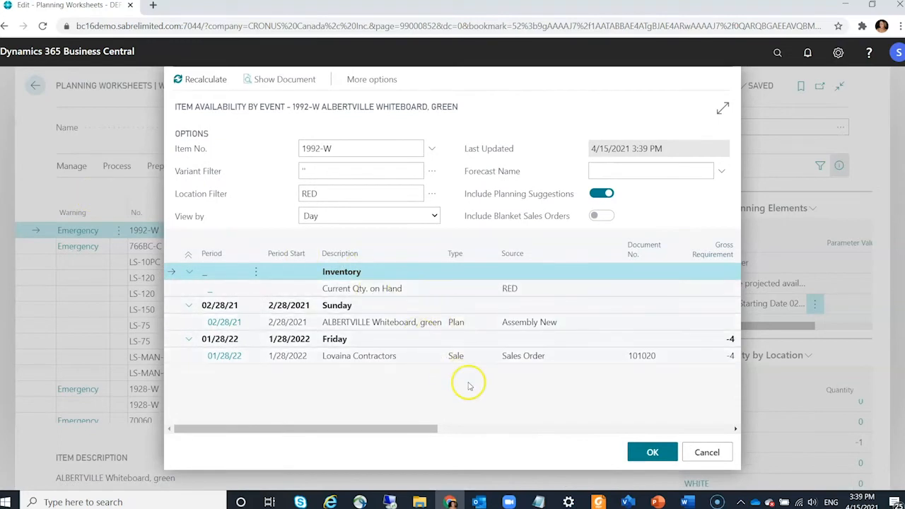
pyautogui.click(722, 107)
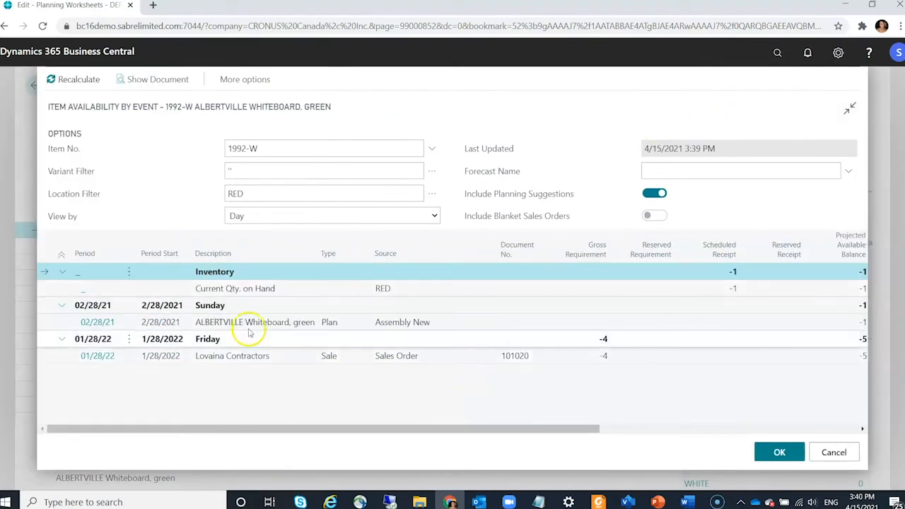
pyautogui.click(257, 196)
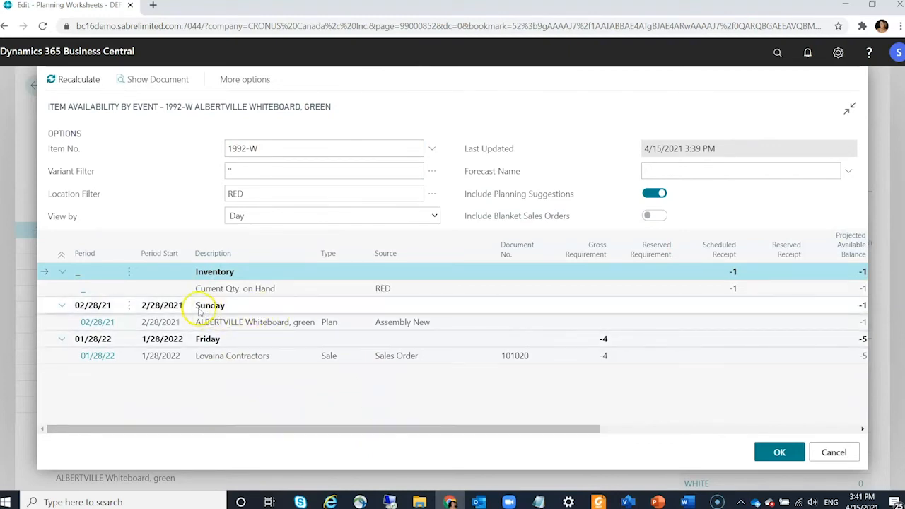
pyautogui.click(400, 323)
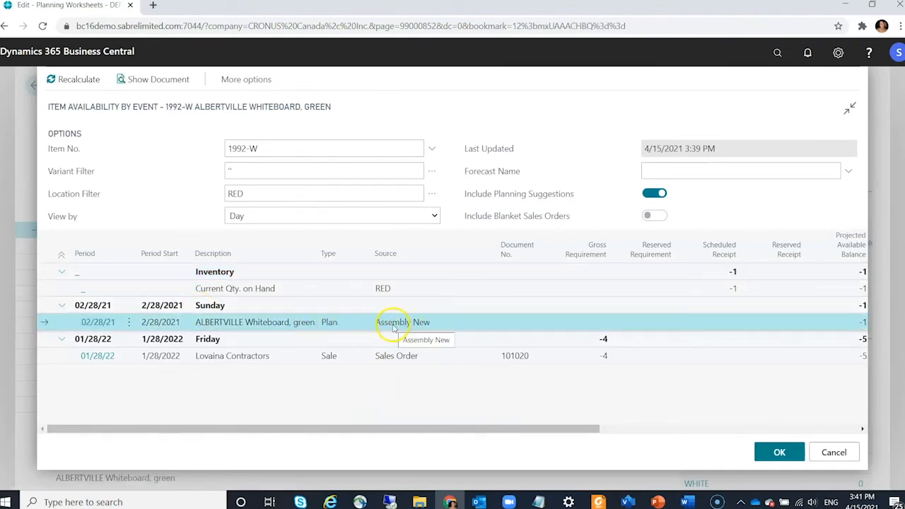
pyautogui.moveTo(517, 429); pyautogui.dragTo(632, 430)
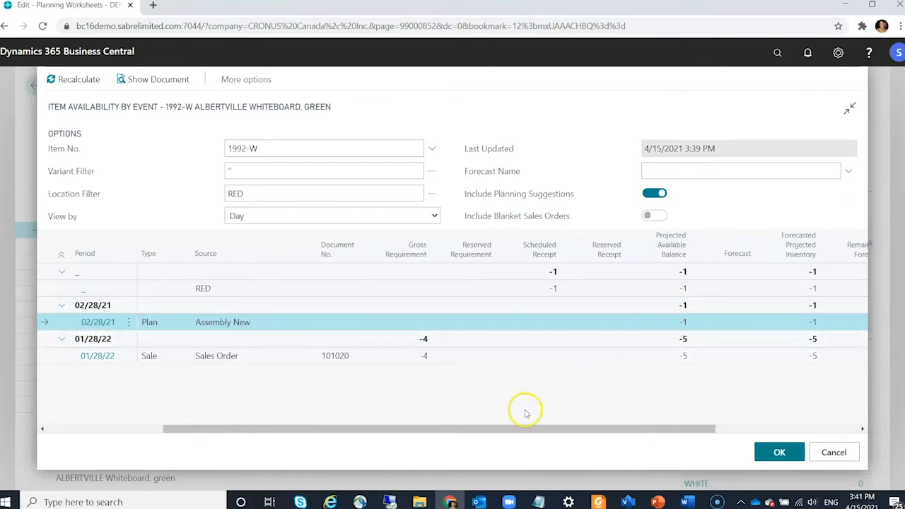
pyautogui.click(838, 449)
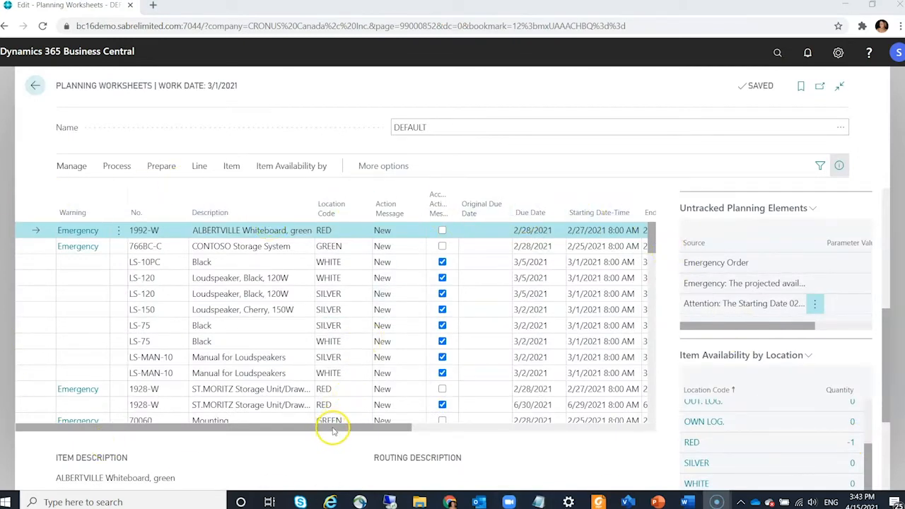
# Set the quantity of the ALBERTVILLE Whiteboard planning line to 3
pyautogui.moveTo(333, 427); pyautogui.dragTo(570, 428)
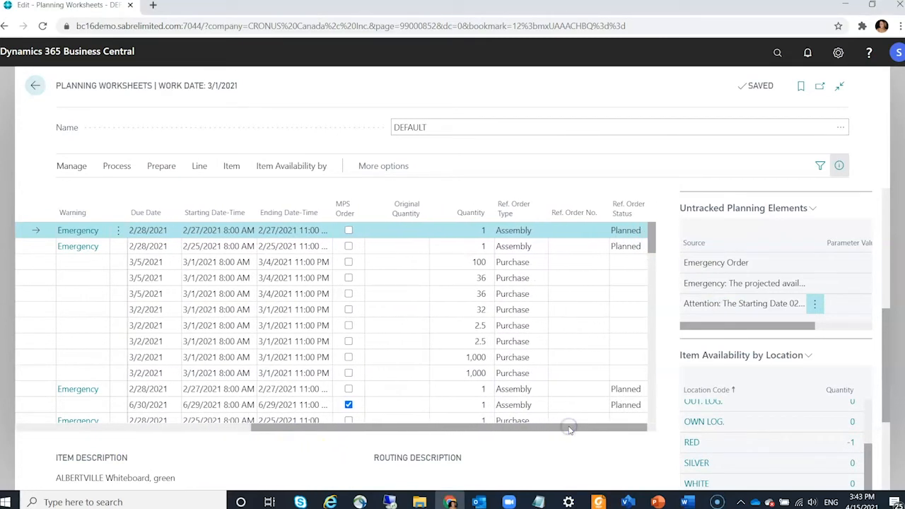
pyautogui.click(475, 229)
pyautogui.write('3')
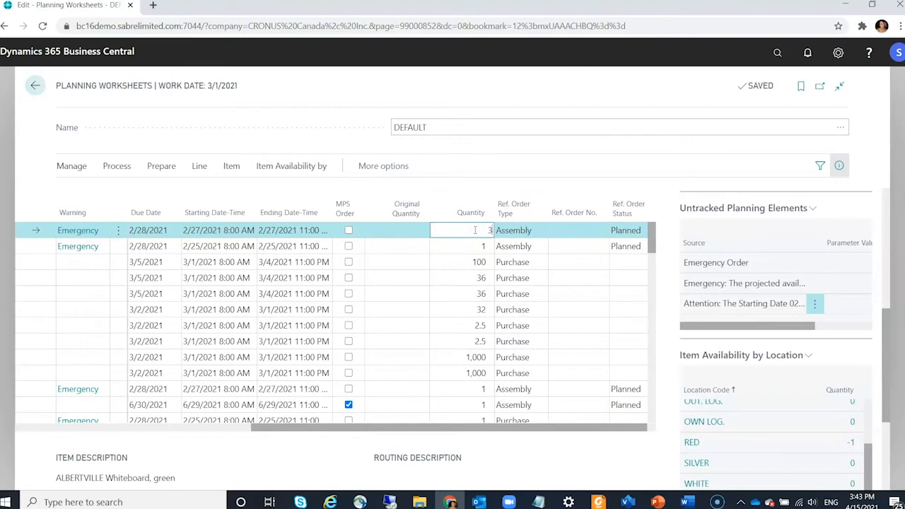
pyautogui.press('Return')
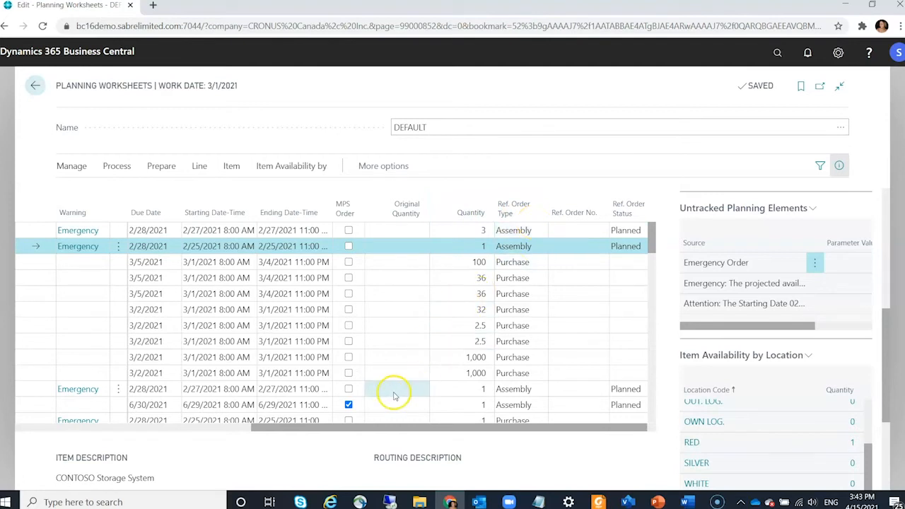
# Set the due date of the CONTOSO Storage System planning line to 4/22/2021
pyautogui.moveTo(308, 423); pyautogui.dragTo(165, 421)
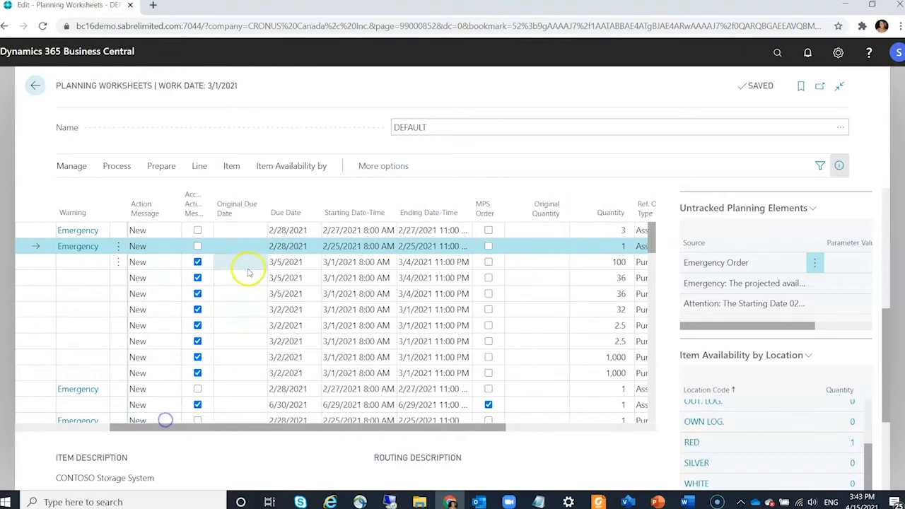
pyautogui.click(297, 246)
pyautogui.click(311, 246)
pyautogui.click(393, 266)
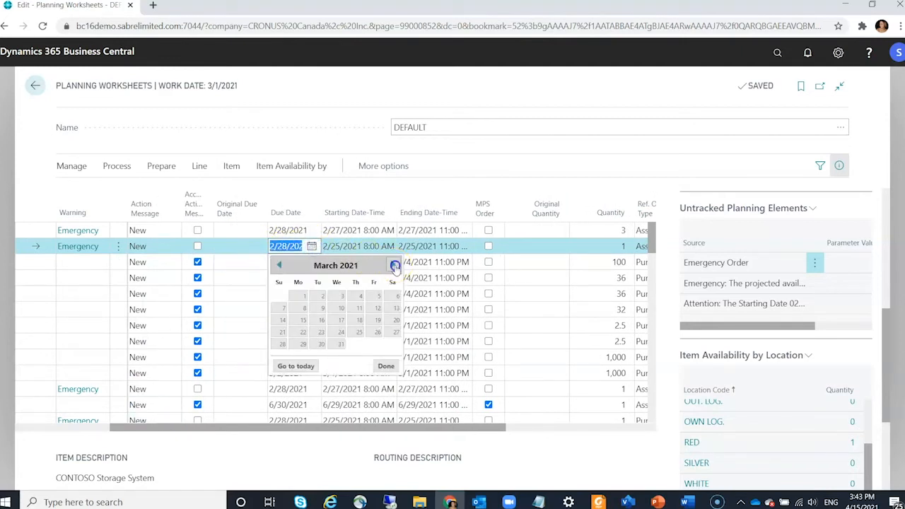
pyautogui.click(393, 266)
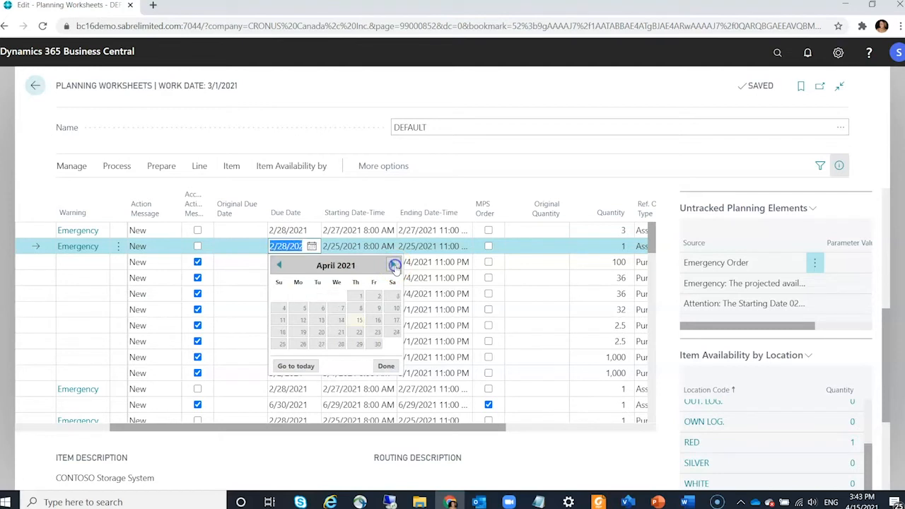
pyautogui.click(358, 336)
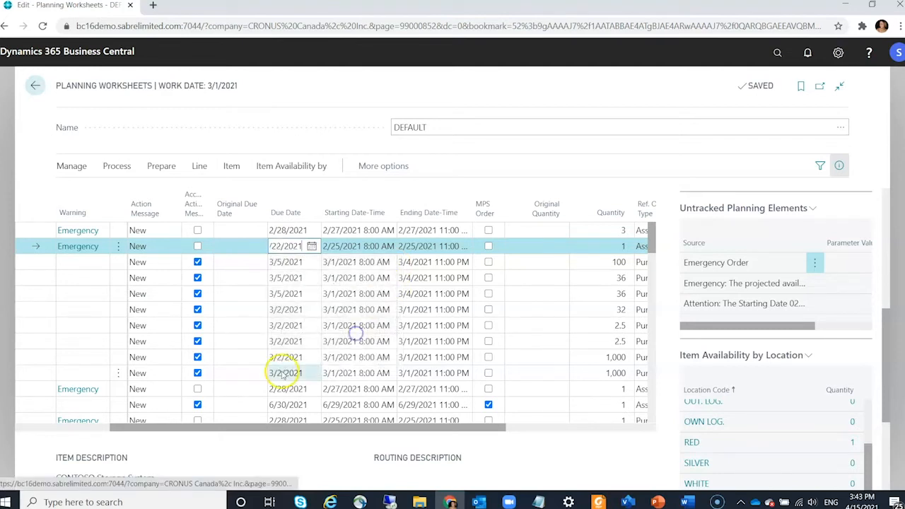
pyautogui.press('Tab')
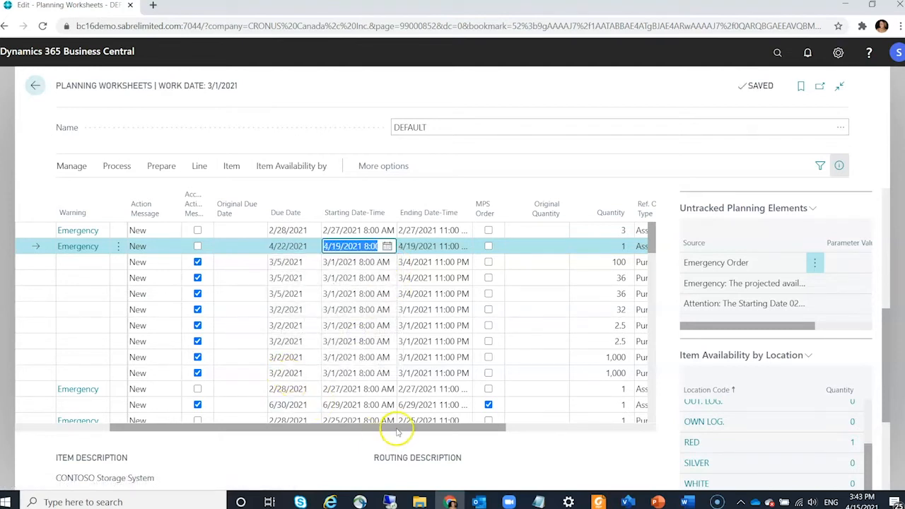
# Accept the action messages of the CONTOSO Storage System and ALBERTVILLE Whiteboard emergency lines
pyautogui.moveTo(398, 426); pyautogui.dragTo(572, 422)
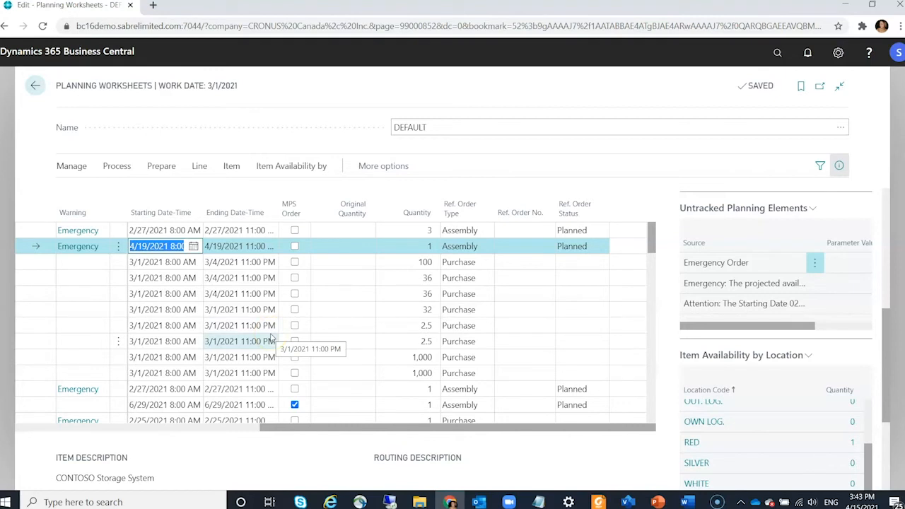
pyautogui.moveTo(285, 426); pyautogui.dragTo(39, 432)
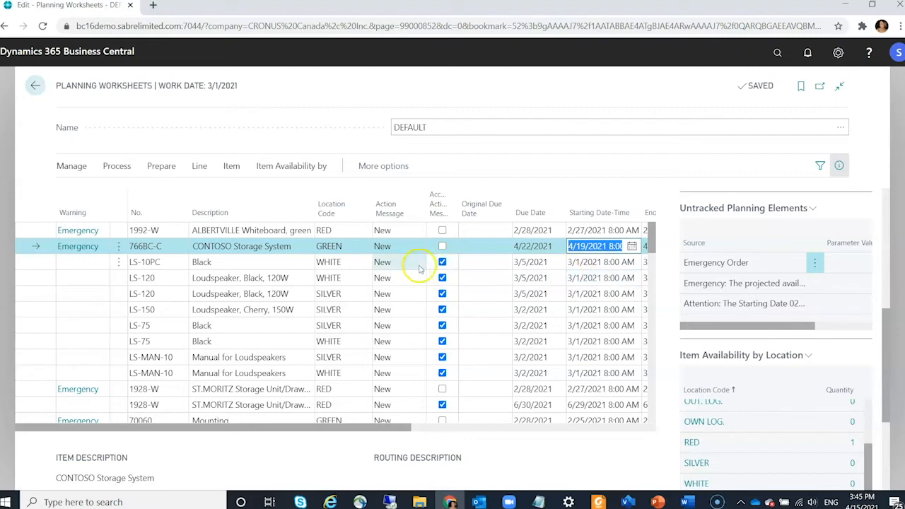
pyautogui.click(441, 372)
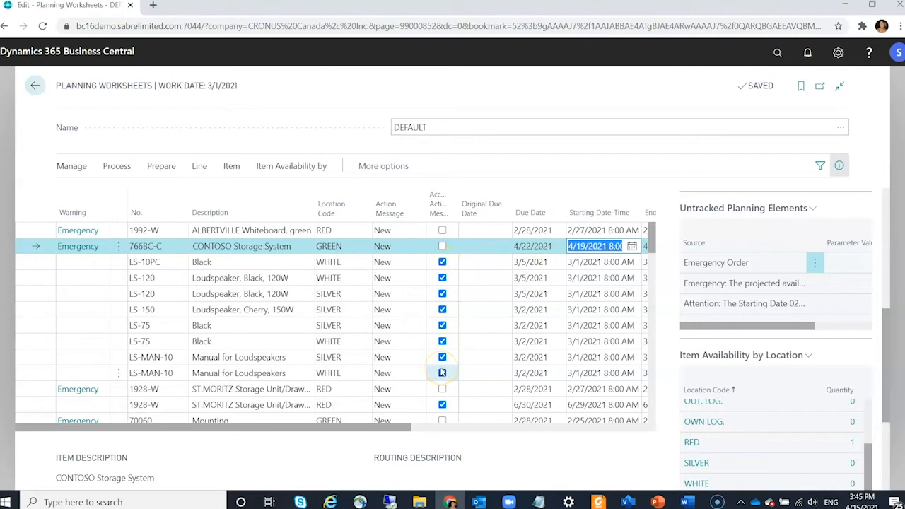
pyautogui.click(442, 246)
pyautogui.click(442, 230)
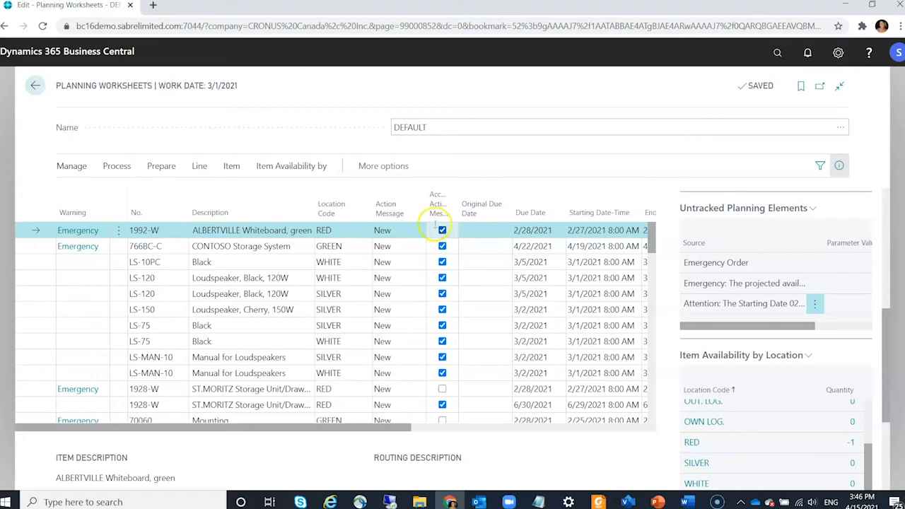
# Start carrying out the action messages with production orders set to Firm Planned and assembly orders set to Make Assembly Orders
pyautogui.click(114, 166)
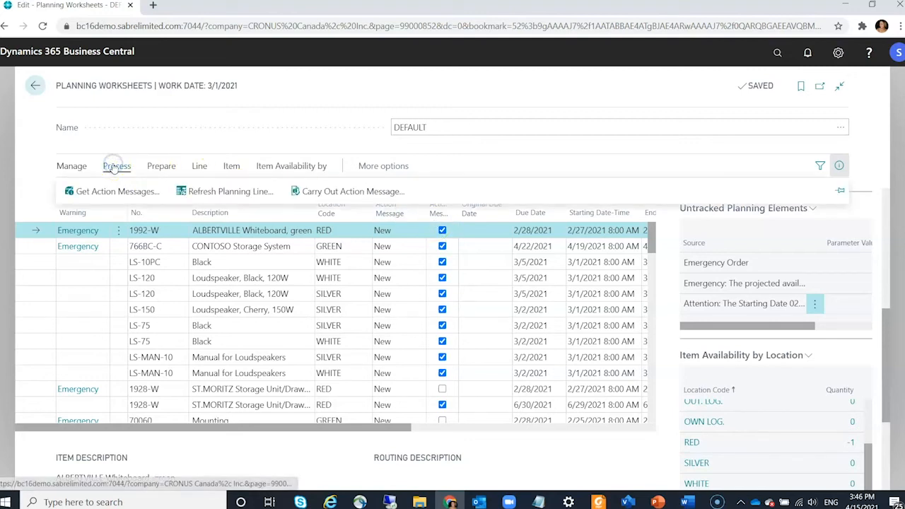
pyautogui.click(375, 192)
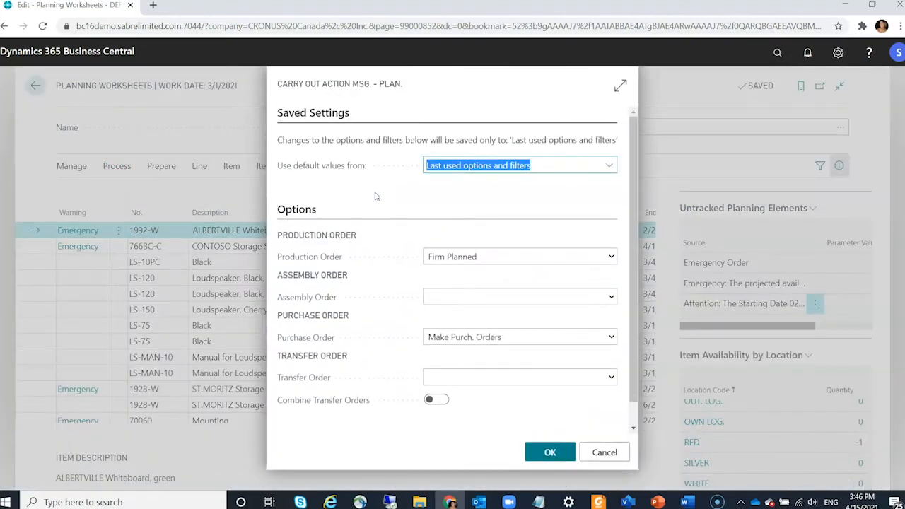
pyautogui.scroll(-1, 545, 216)
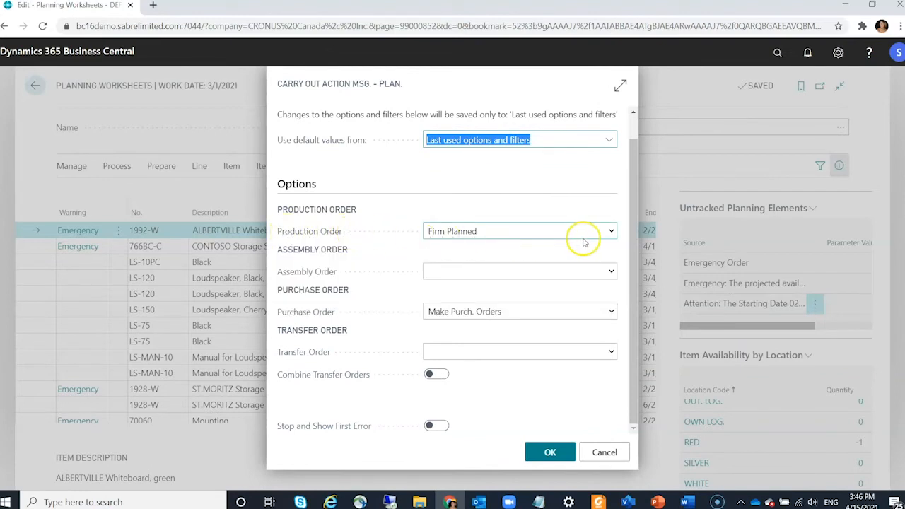
pyautogui.click(611, 233)
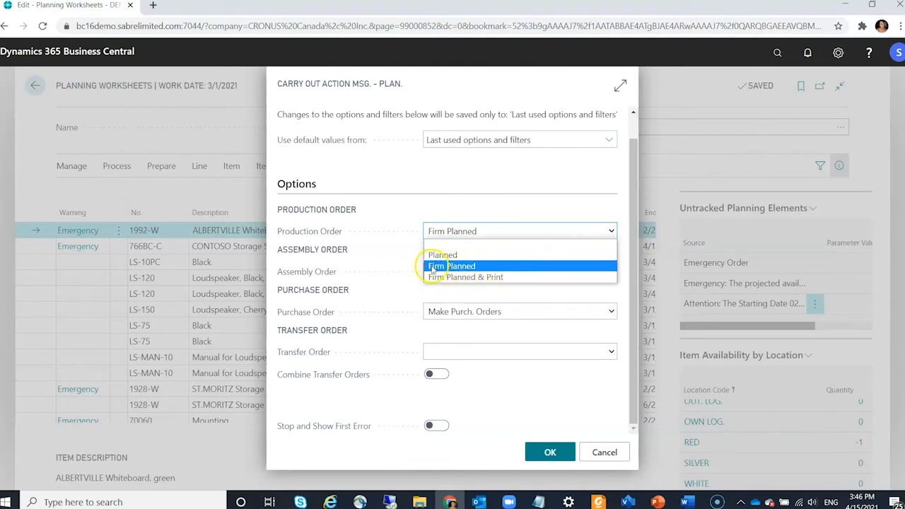
pyautogui.click(477, 267)
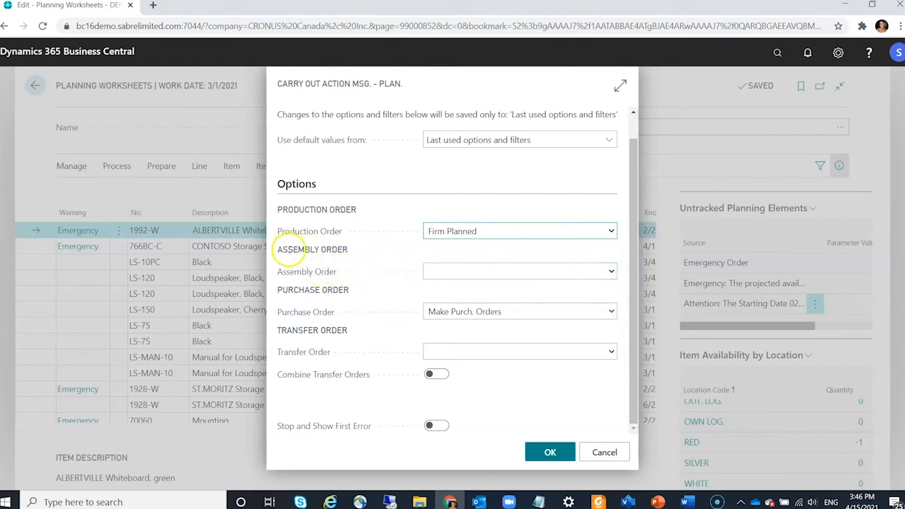
pyautogui.click(610, 272)
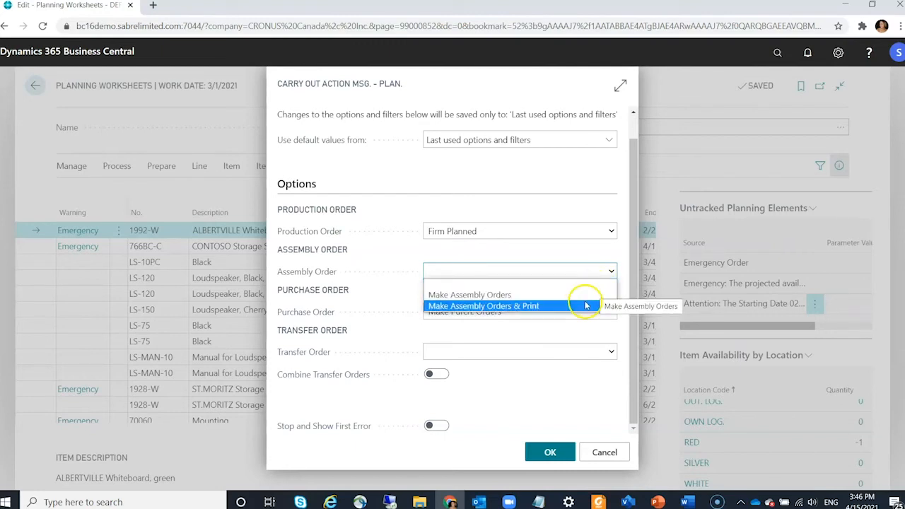
pyautogui.click(584, 296)
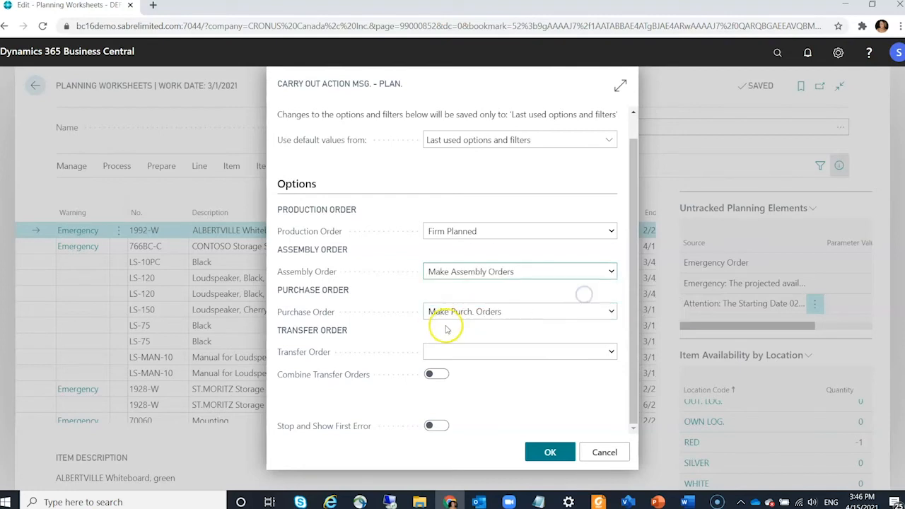
# Carry out the accepted action messages with purchase orders set to Make Purch. Orders and the production order option left blank
pyautogui.click(542, 319)
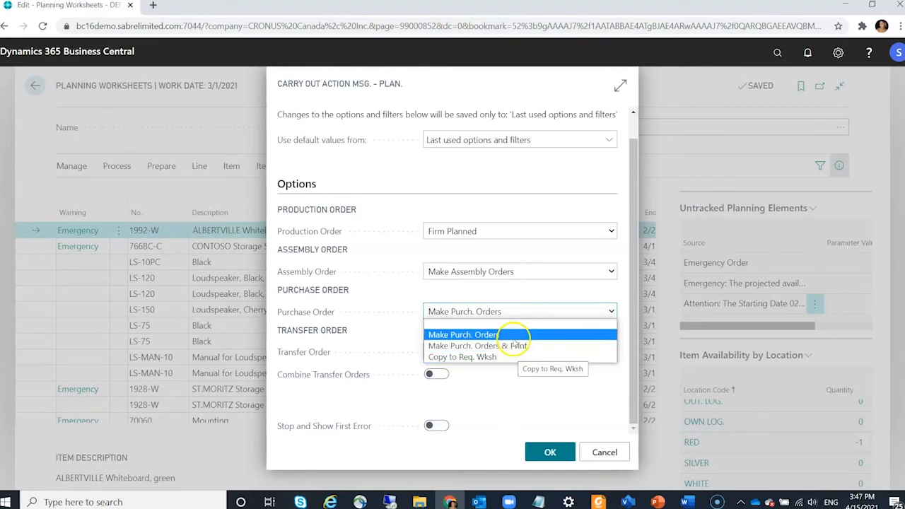
pyautogui.click(513, 336)
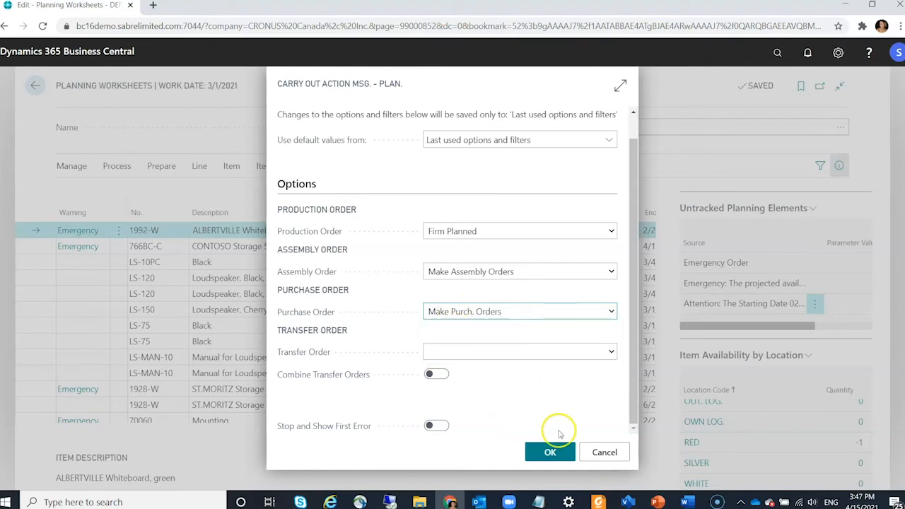
pyautogui.click(550, 453)
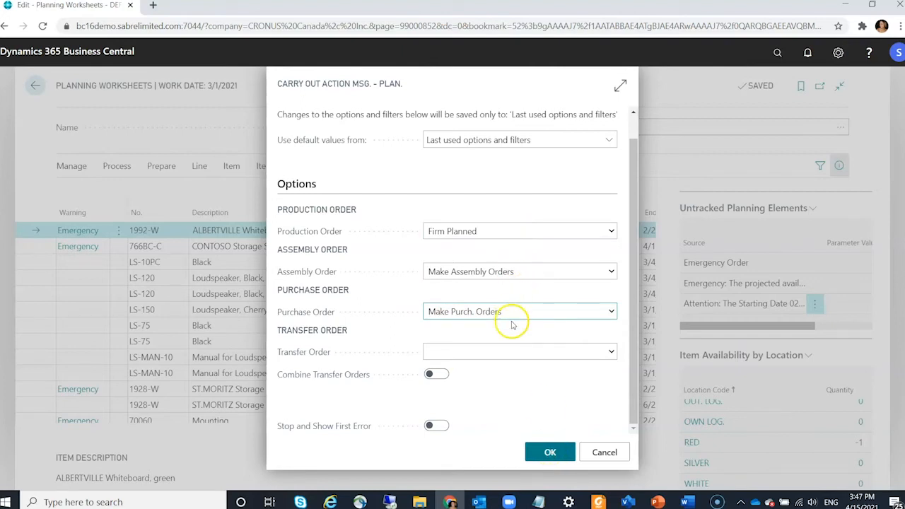
pyautogui.click(515, 232)
pyautogui.click(513, 242)
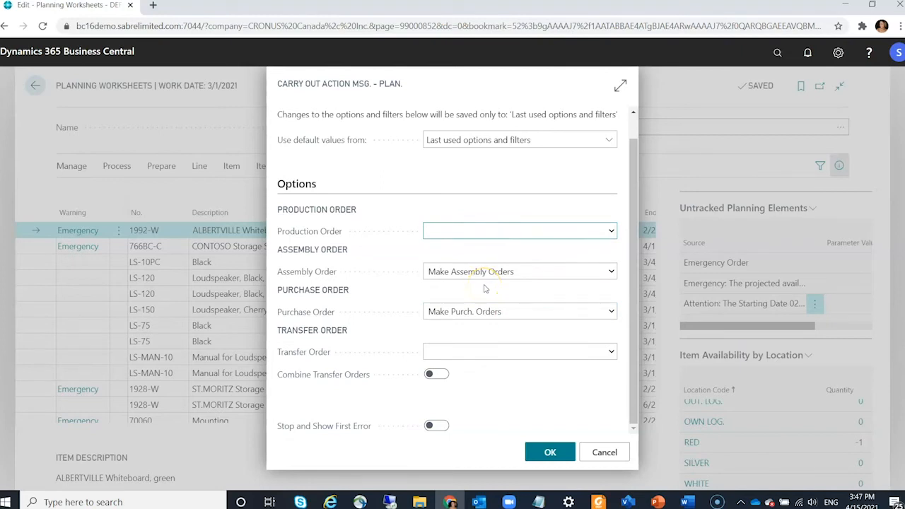
pyautogui.click(548, 454)
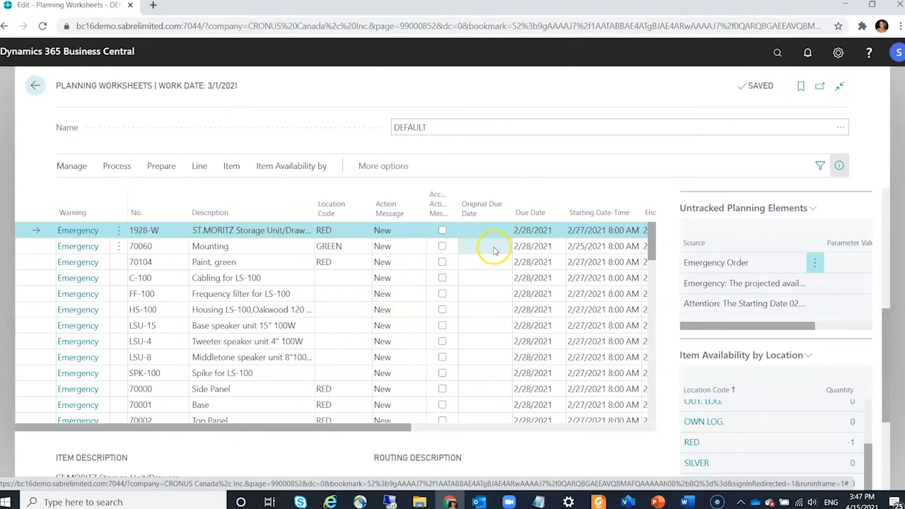
pyautogui.scroll(-4, 495, 247)
pyautogui.scroll(4, 495, 253)
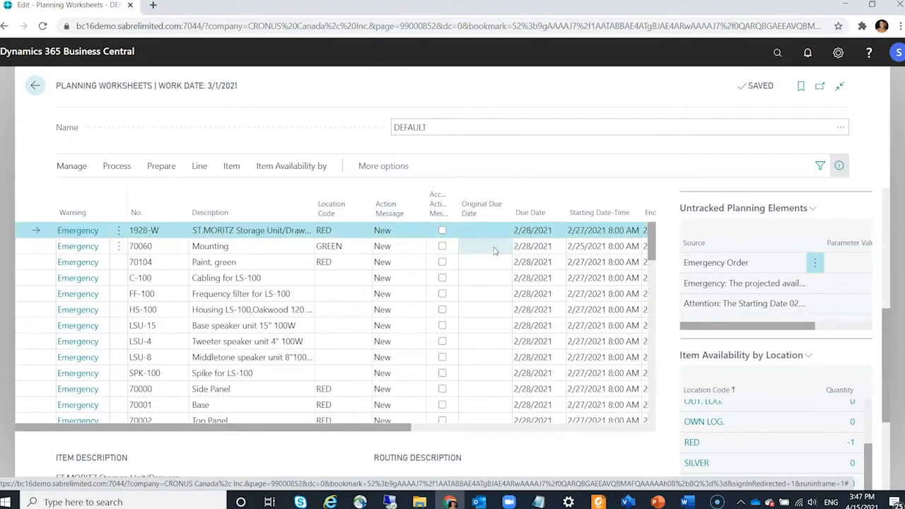
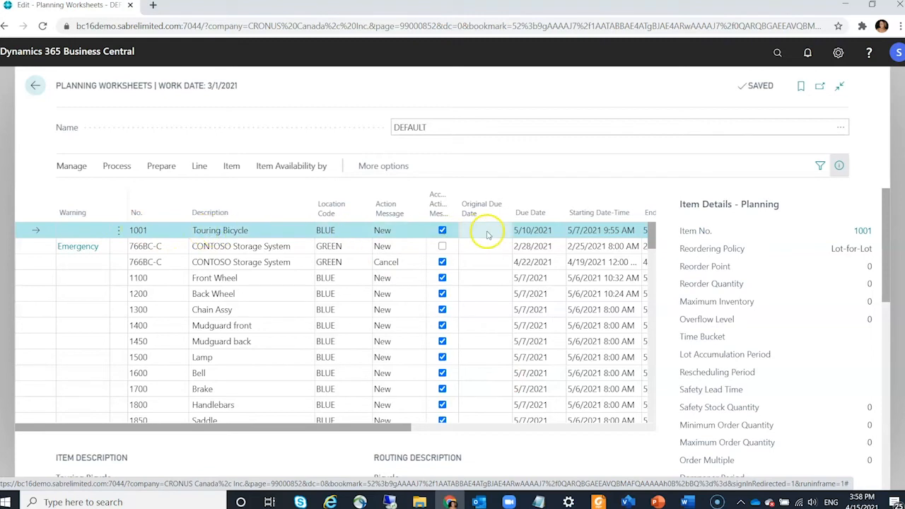
# Set the due date of the Touring Bicycle planning line to 5/6/2021
pyautogui.click(551, 230)
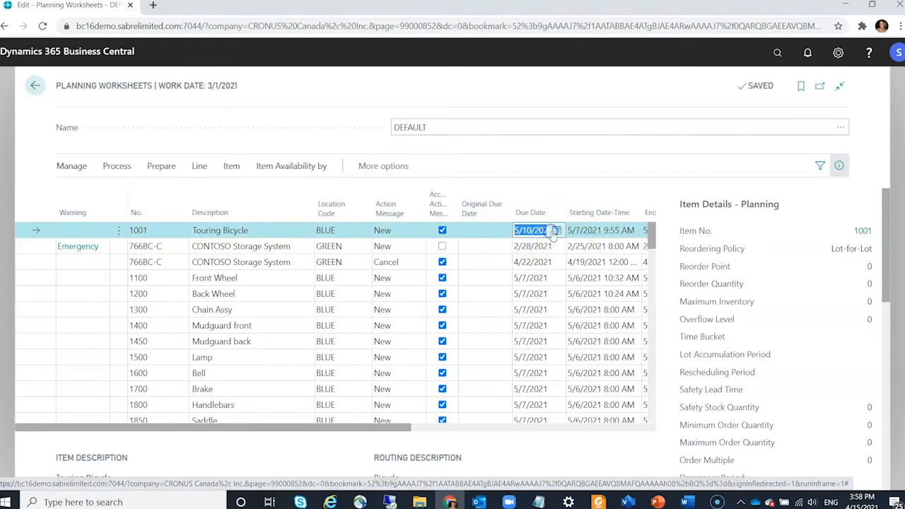
pyautogui.click(556, 231)
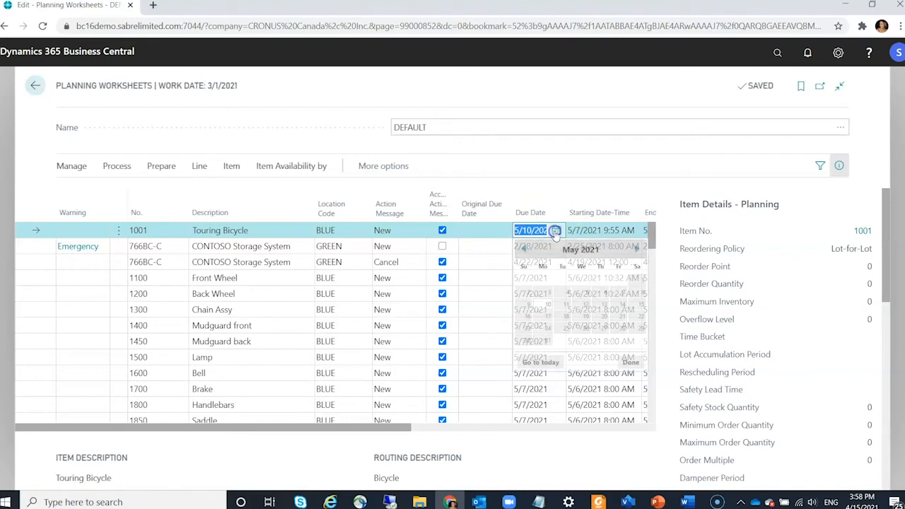
pyautogui.click(606, 296)
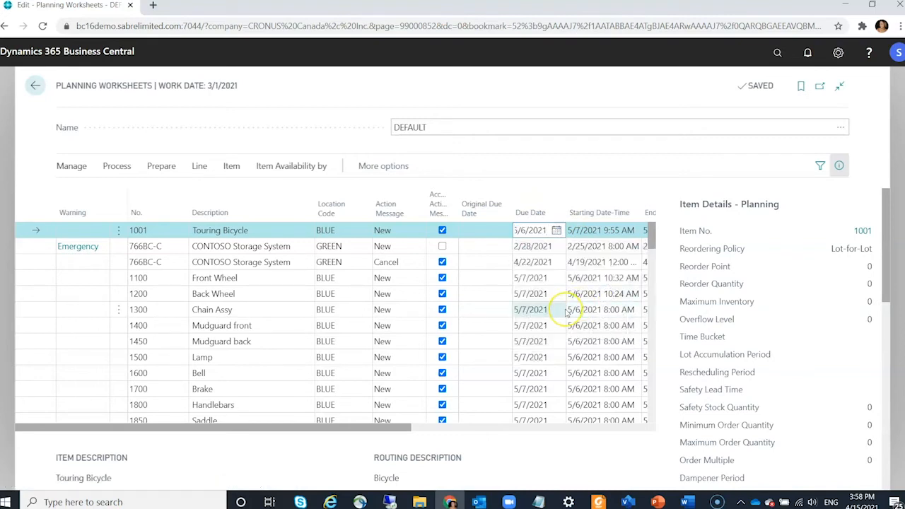
pyautogui.press('Tab')
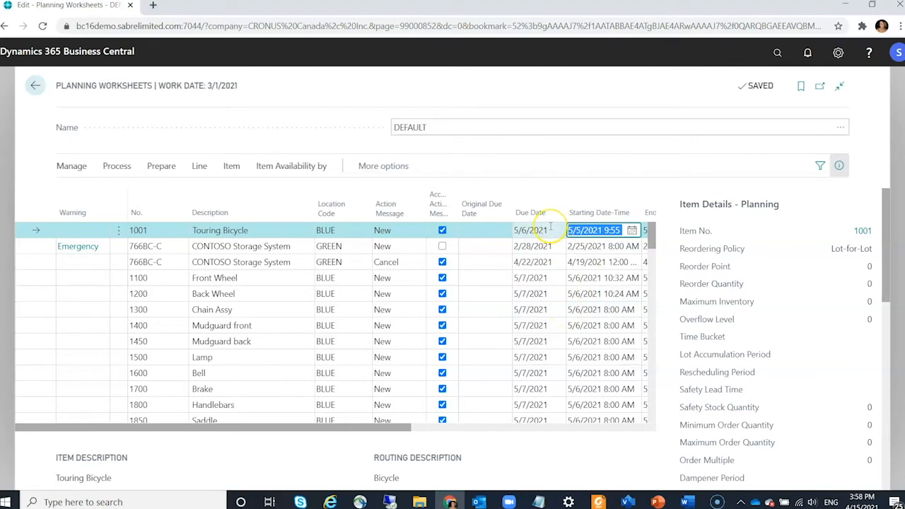
# Filter the planning worksheet to the lines of item 1001, Touring Bicycle
pyautogui.click(171, 230)
pyautogui.click(173, 210)
pyautogui.click(185, 256)
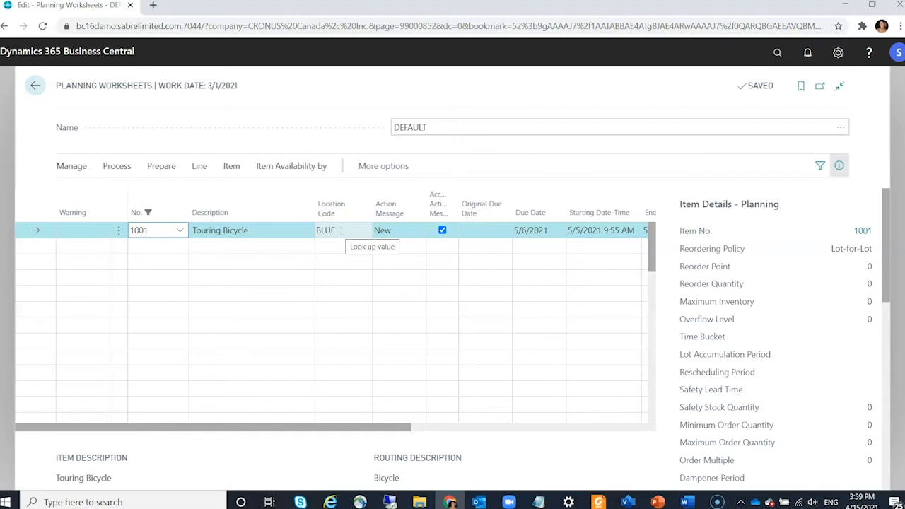
# Carry out the action message of the Touring Bicycle line with production orders set to Firm Planned
pyautogui.click(167, 172)
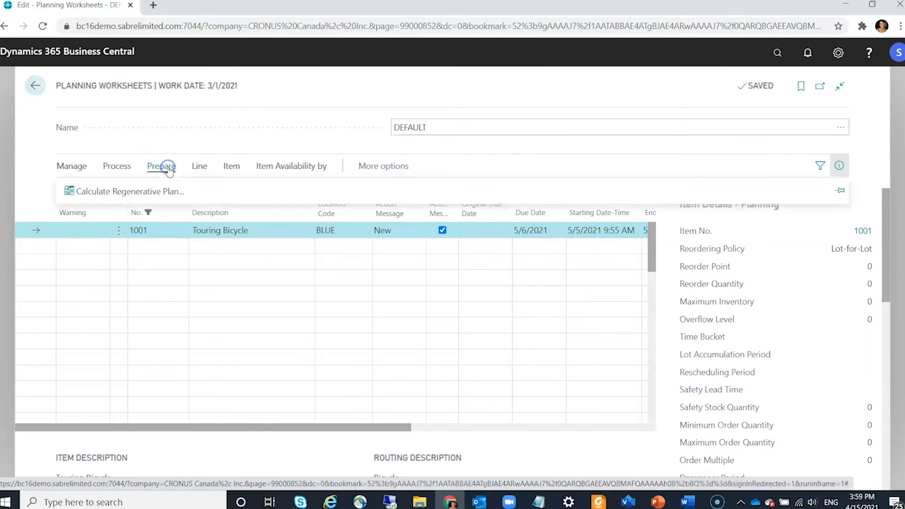
pyautogui.click(116, 166)
pyautogui.click(315, 191)
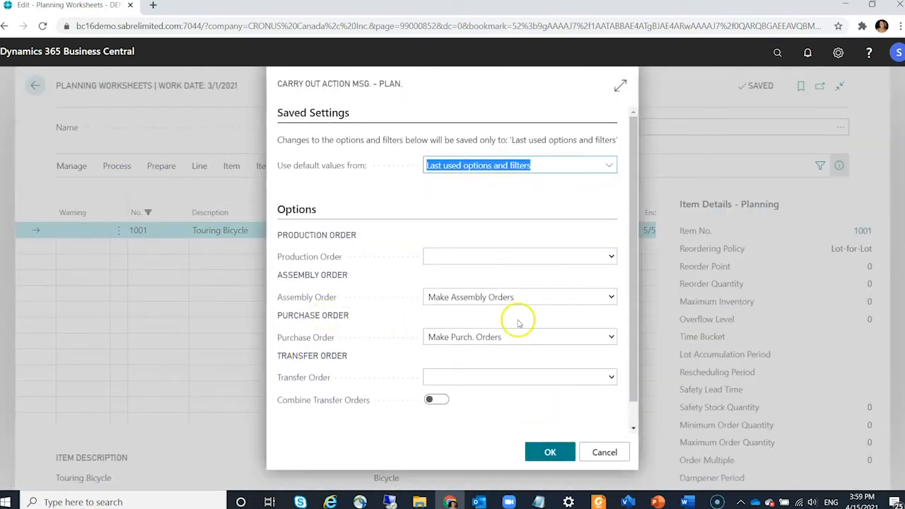
pyautogui.click(471, 257)
pyautogui.click(477, 288)
pyautogui.click(549, 452)
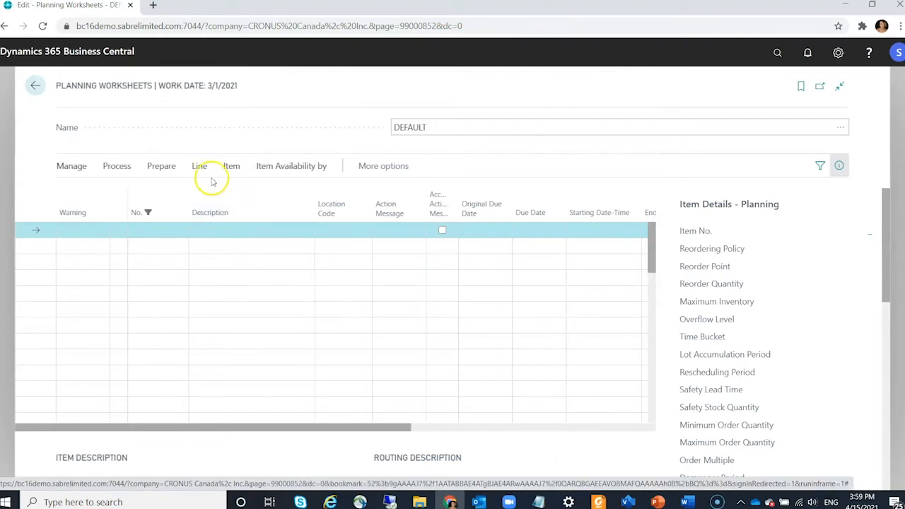
# Calculate a regenerative plan restricted to item 1001, Touring Bicycle
pyautogui.click(149, 168)
pyautogui.click(148, 189)
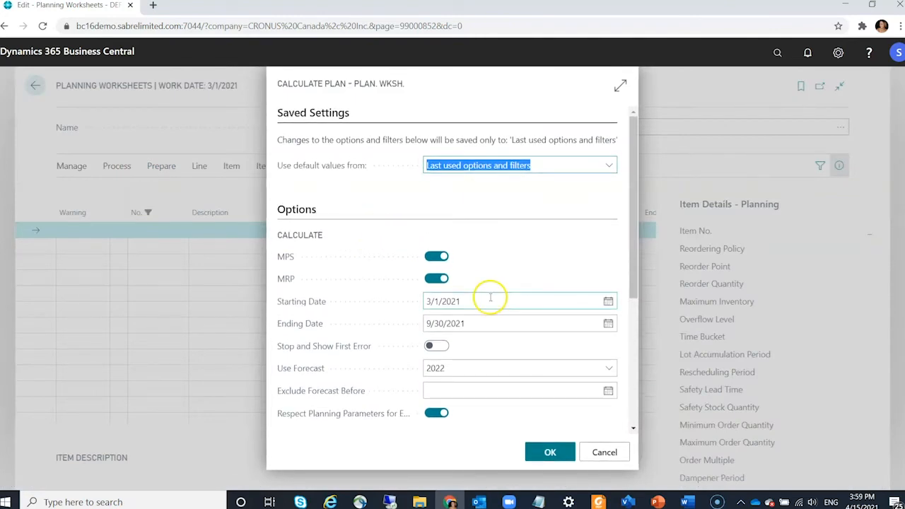
pyautogui.scroll(-3, 491, 304)
pyautogui.click(444, 263)
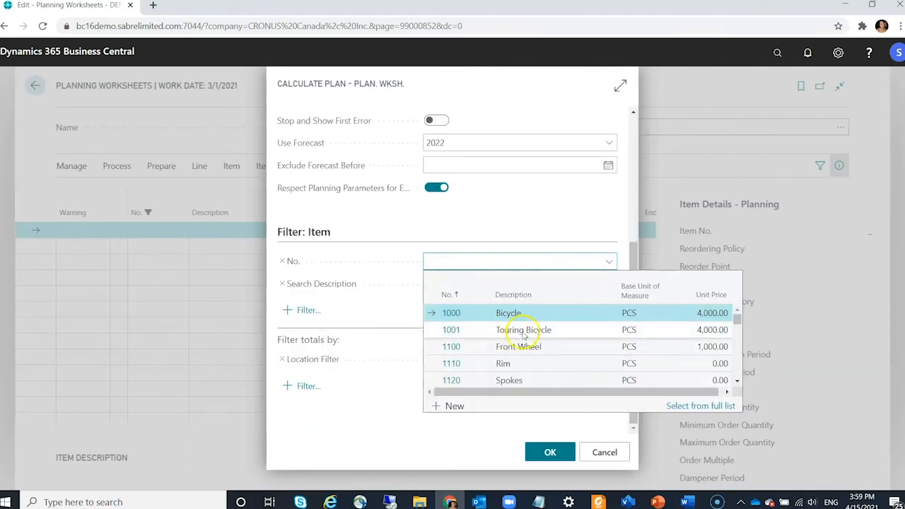
pyautogui.click(521, 332)
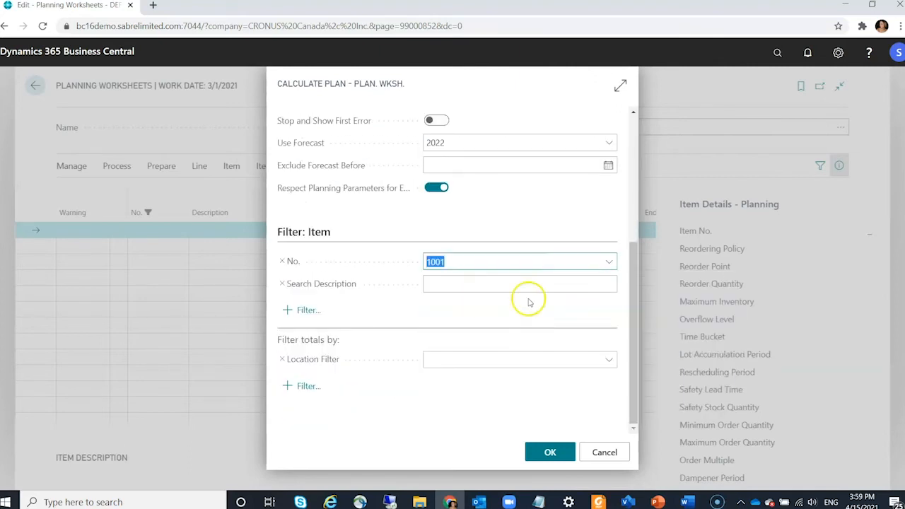
pyautogui.click(549, 452)
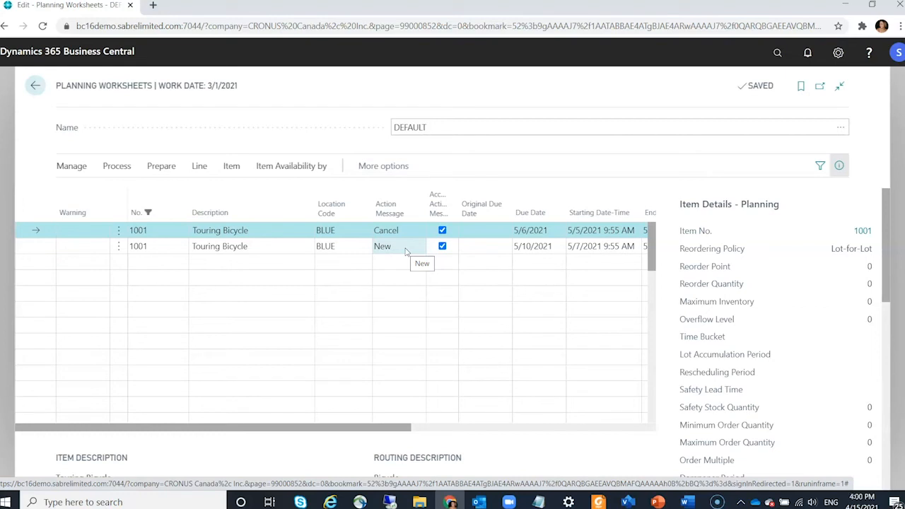
# Set the Rescheduling Period on the item card of the Touring Bicycle to 1W and return to the planning worksheet
pyautogui.click(862, 232)
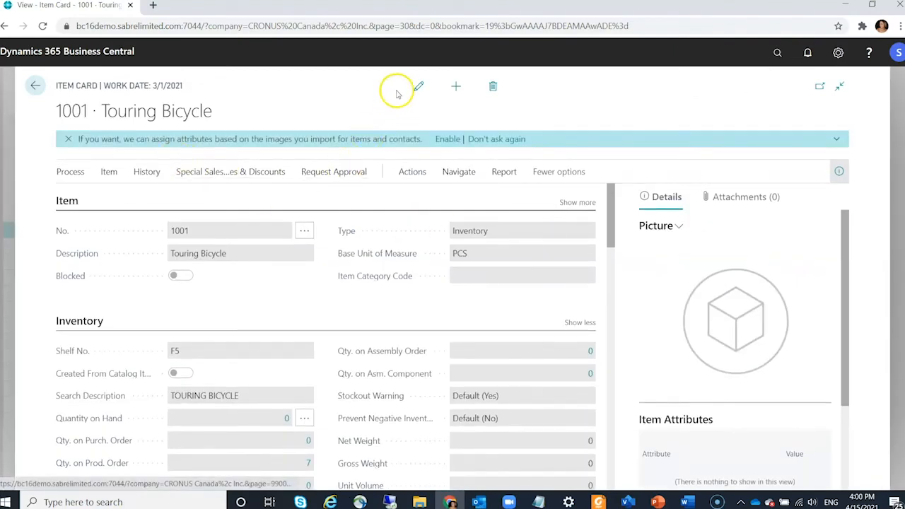
pyautogui.click(417, 88)
pyautogui.scroll(-6, 364, 260)
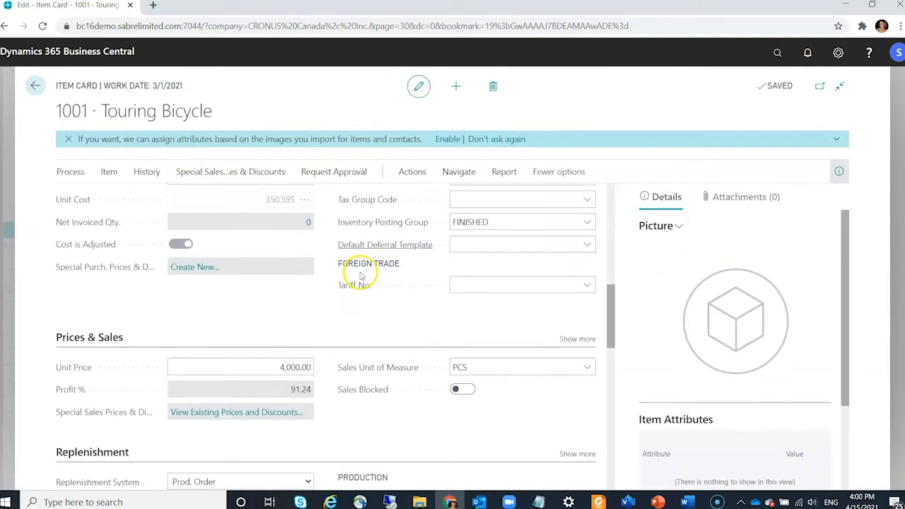
pyautogui.scroll(-8, 361, 276)
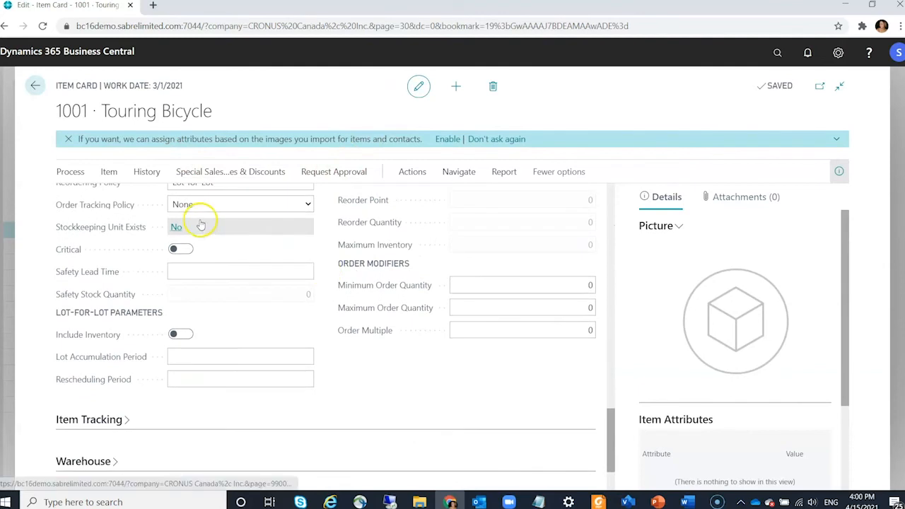
pyautogui.click(192, 376)
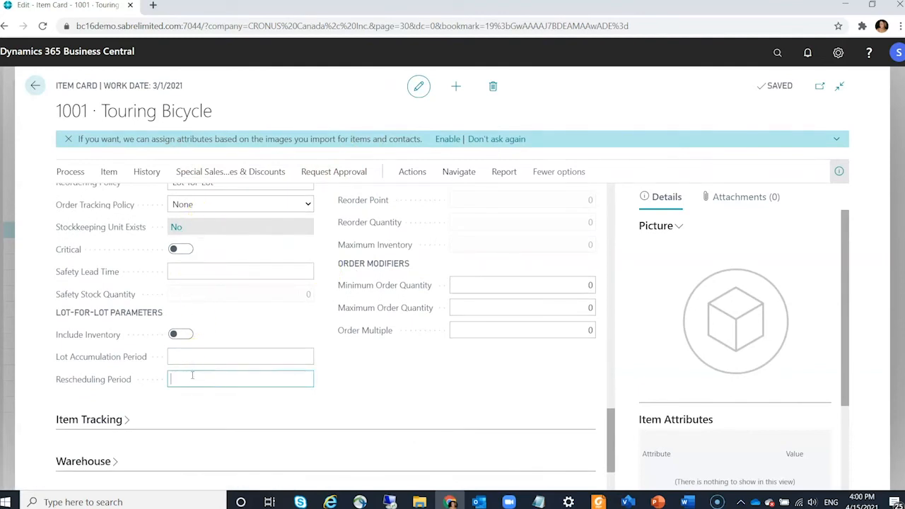
pyautogui.write('1w')
pyautogui.press('Tab')
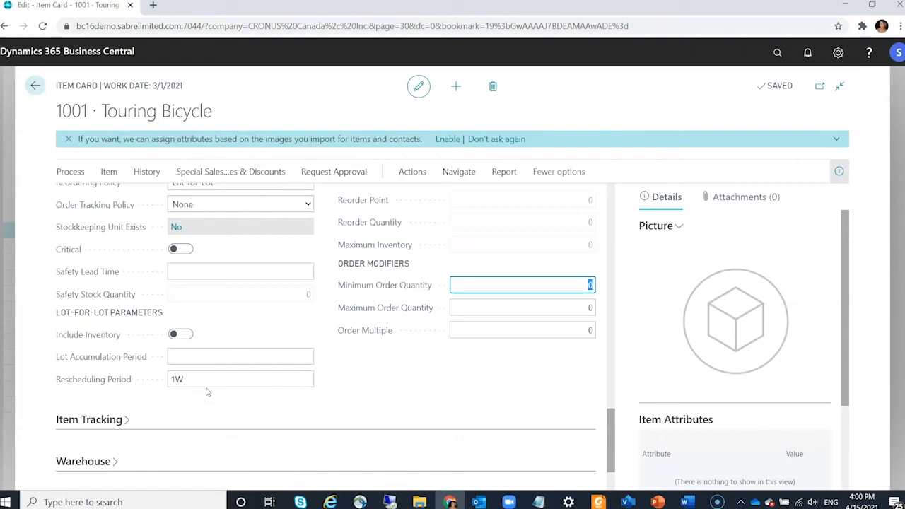
pyautogui.click(353, 394)
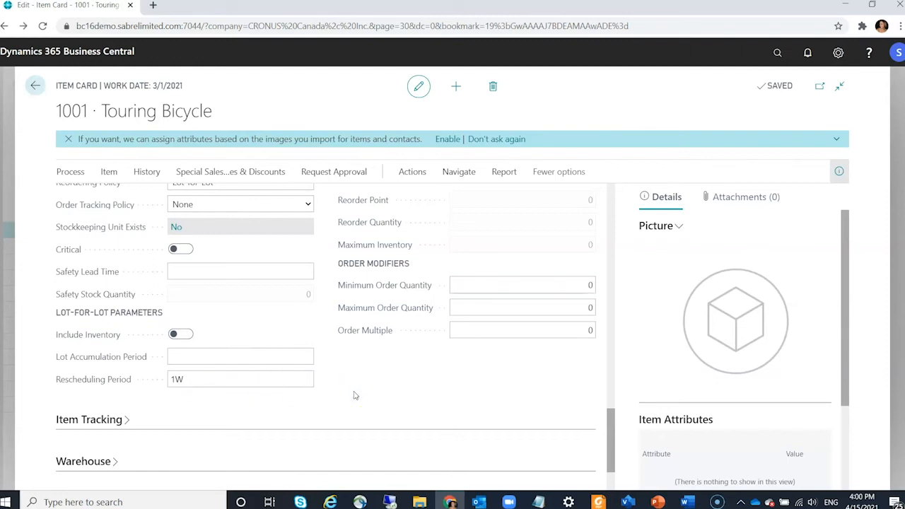
pyautogui.press('Escape')
# Delete both the Cancel and New planning lines of the Touring Bicycle
pyautogui.keyDown('shift'); pyautogui.click(164, 246); pyautogui.keyUp('shift')
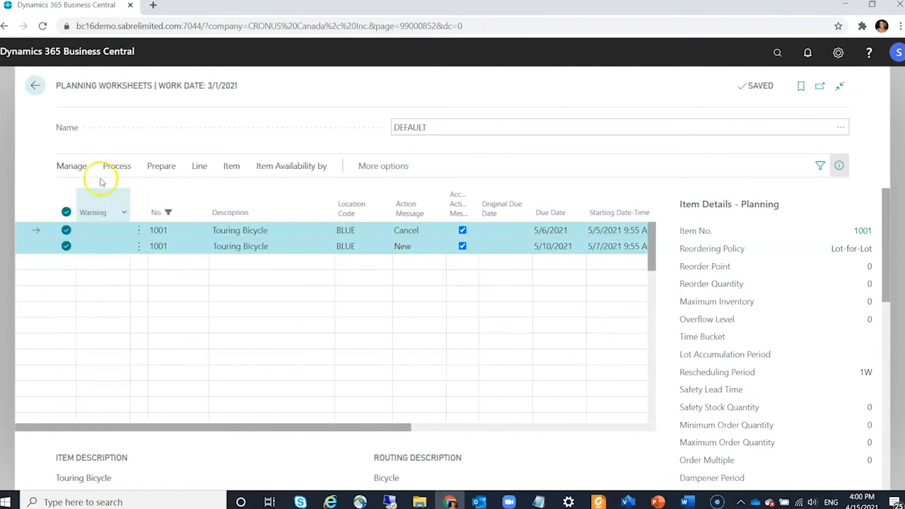
pyautogui.click(74, 165)
pyautogui.click(64, 189)
pyautogui.click(493, 304)
# Recalculate the regenerative plan for item 1001 with the last used options and filters
pyautogui.click(158, 165)
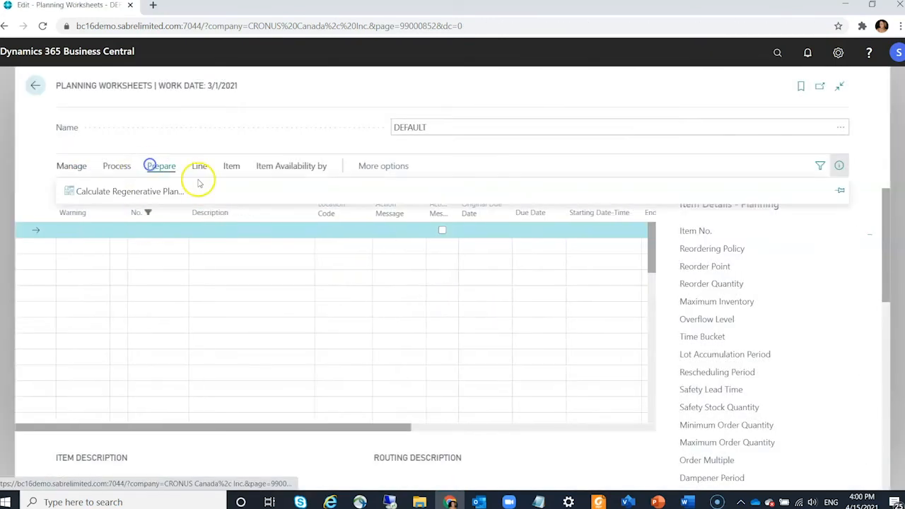
pyautogui.click(161, 190)
pyautogui.scroll(-2, 569, 367)
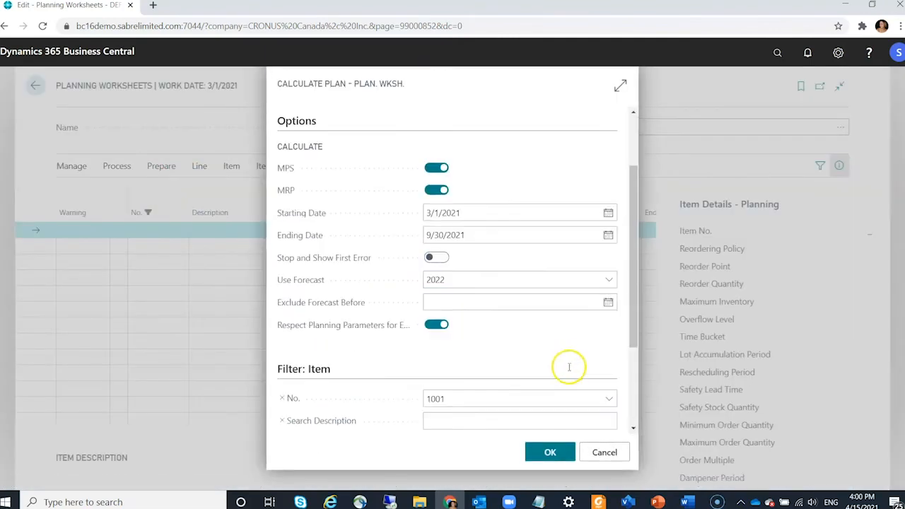
pyautogui.scroll(-2, 570, 367)
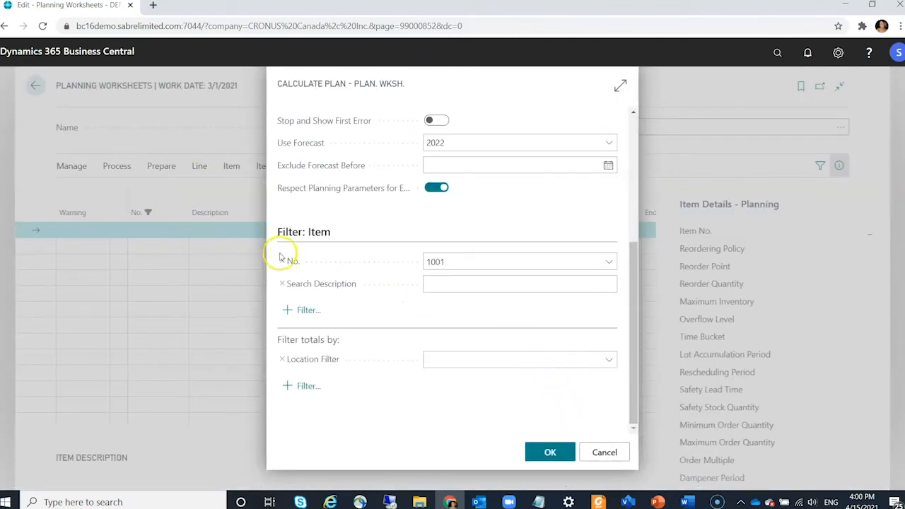
pyautogui.click(550, 452)
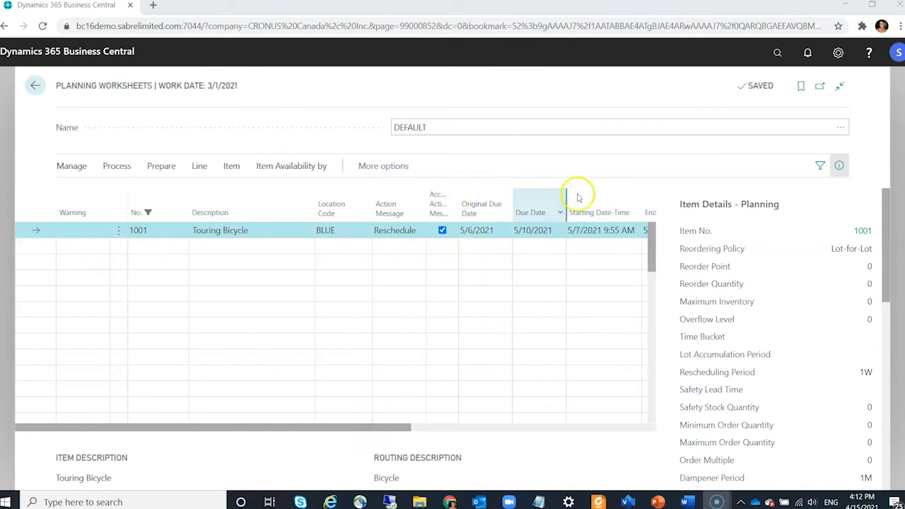
# Set the quantity of the Touring Bicycle reschedule line to 5
pyautogui.moveTo(402, 427); pyautogui.dragTo(584, 435)
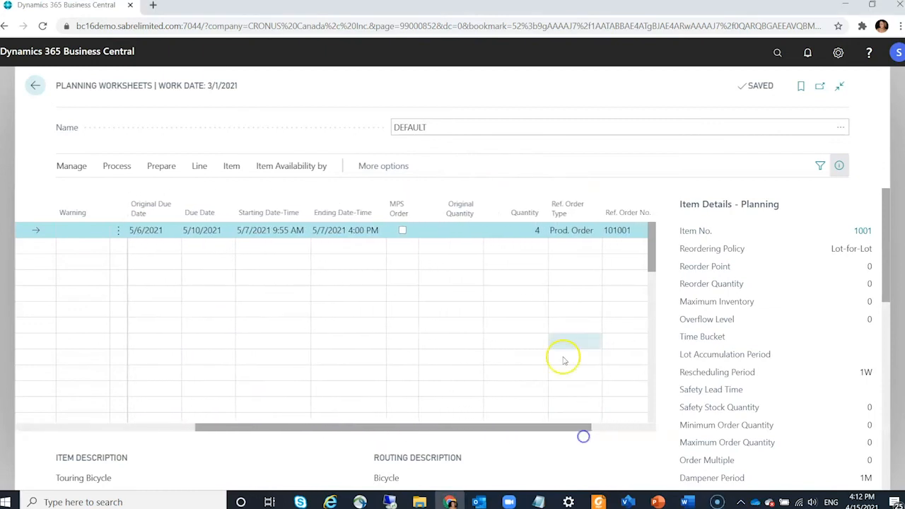
pyautogui.click(535, 228)
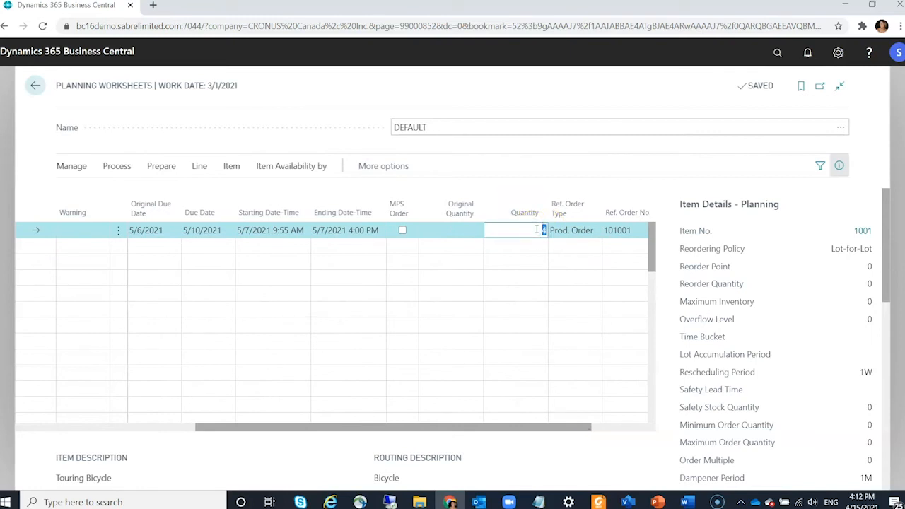
pyautogui.press('Down')
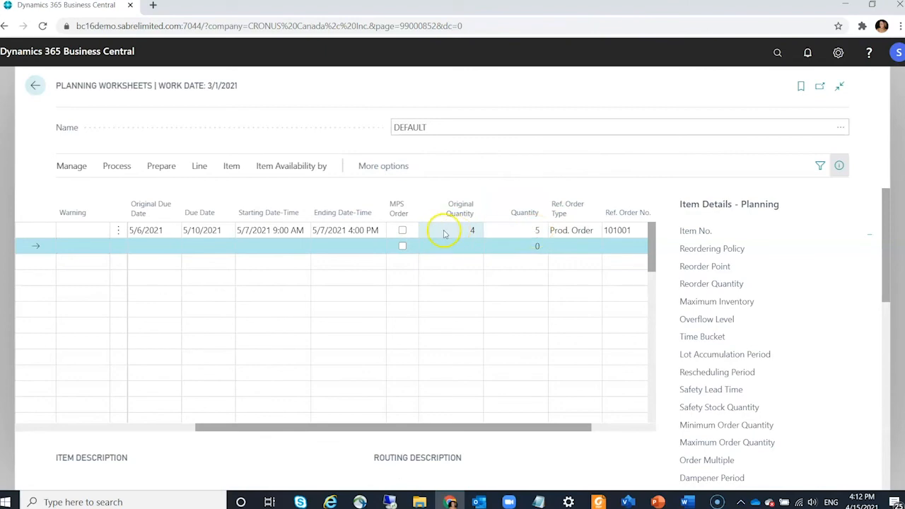
# Carry out the action message of the changed Touring Bicycle line with the last used order options
pyautogui.click(126, 166)
pyautogui.click(315, 192)
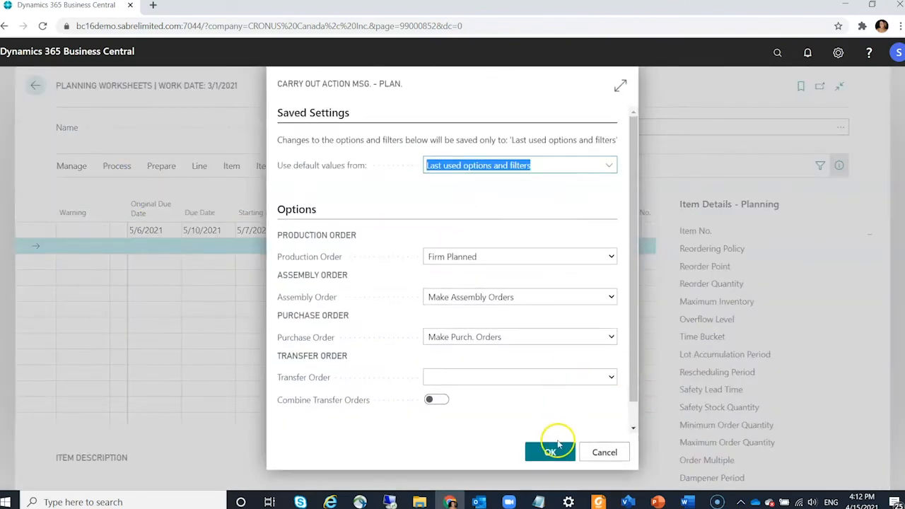
pyautogui.click(559, 449)
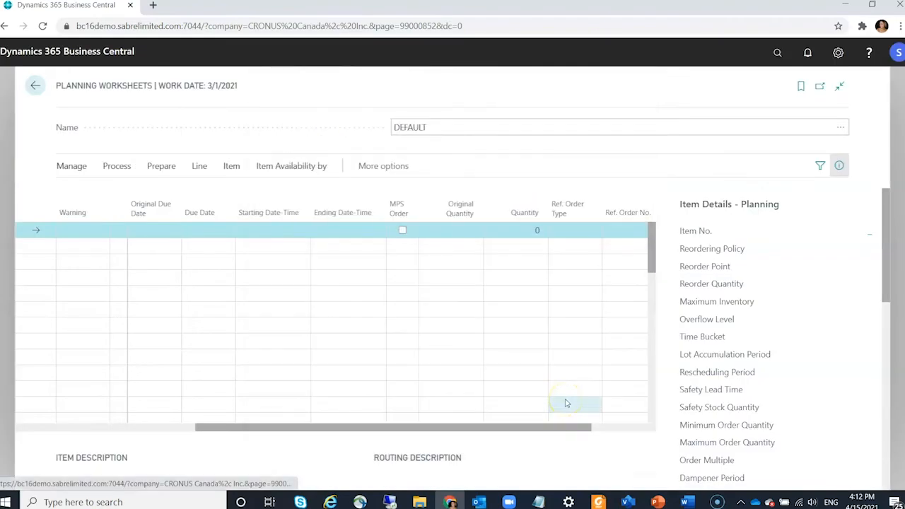
# Recalculate the regenerative plan with the last used options and filters and check the Touring Bicycle line's action message
pyautogui.click(158, 167)
pyautogui.click(142, 189)
pyautogui.click(543, 448)
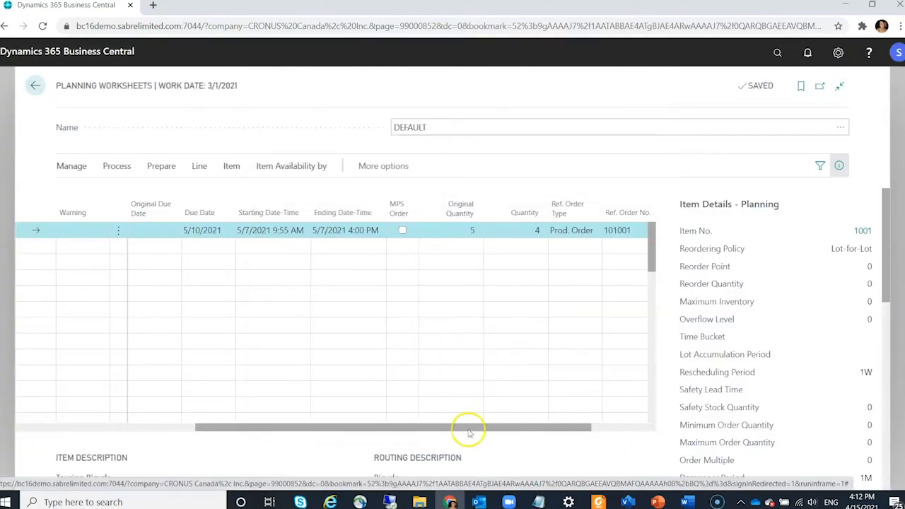
pyautogui.moveTo(361, 419); pyautogui.dragTo(224, 417)
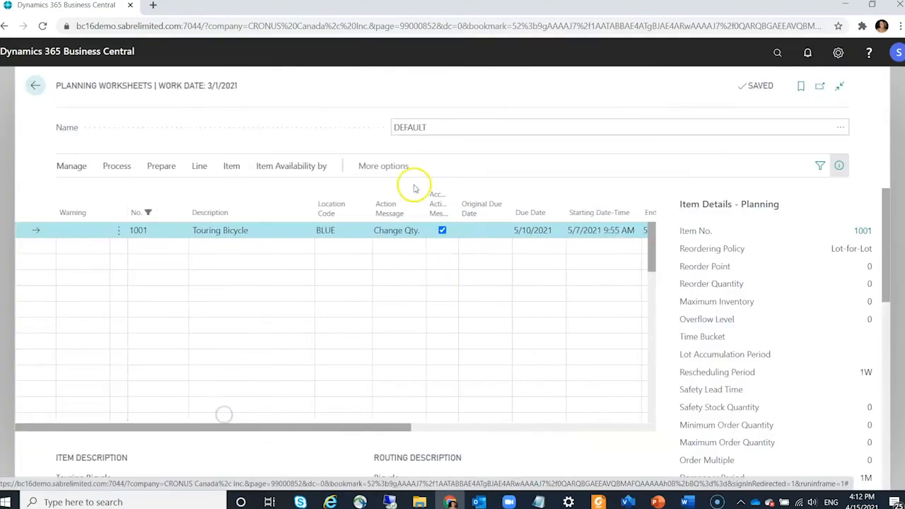
pyautogui.moveTo(404, 204)
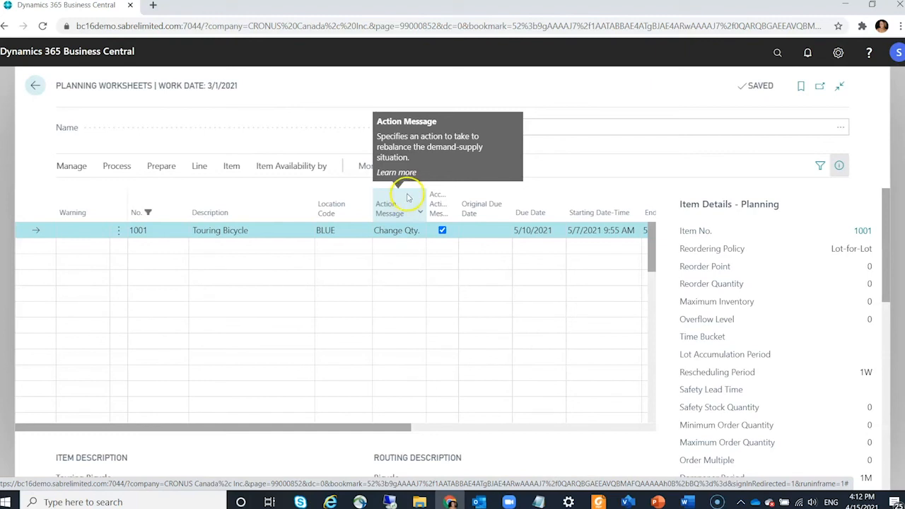
# Set the Dampener Quantity to 2 on item 1001's card and recalculate the plan from 3/1/2021 to 9/30/2021 with the last used options
pyautogui.click(862, 232)
pyautogui.click(419, 87)
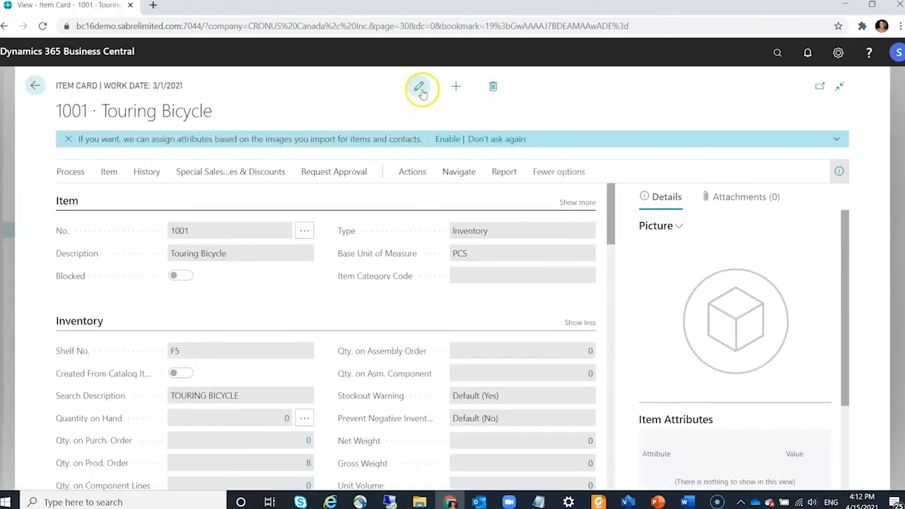
pyautogui.scroll(-3, 355, 294)
pyautogui.scroll(-10, 356, 293)
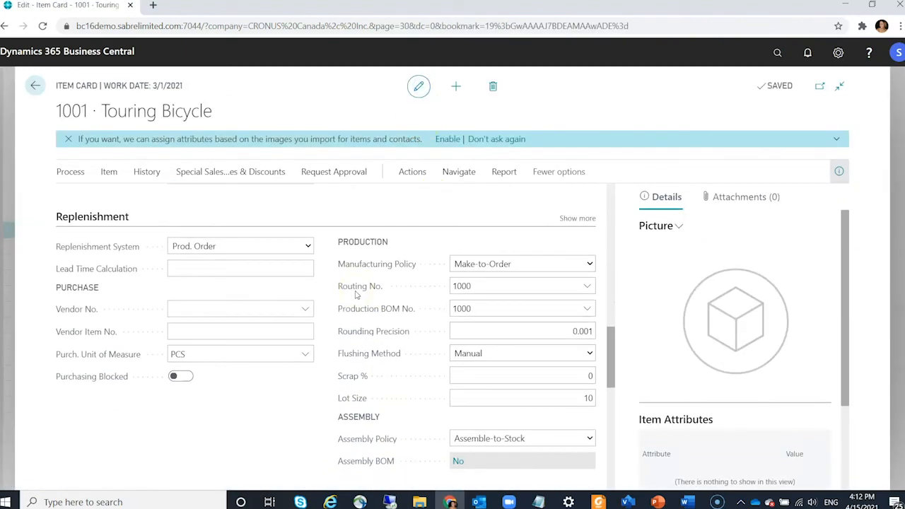
pyautogui.scroll(-1, 356, 293)
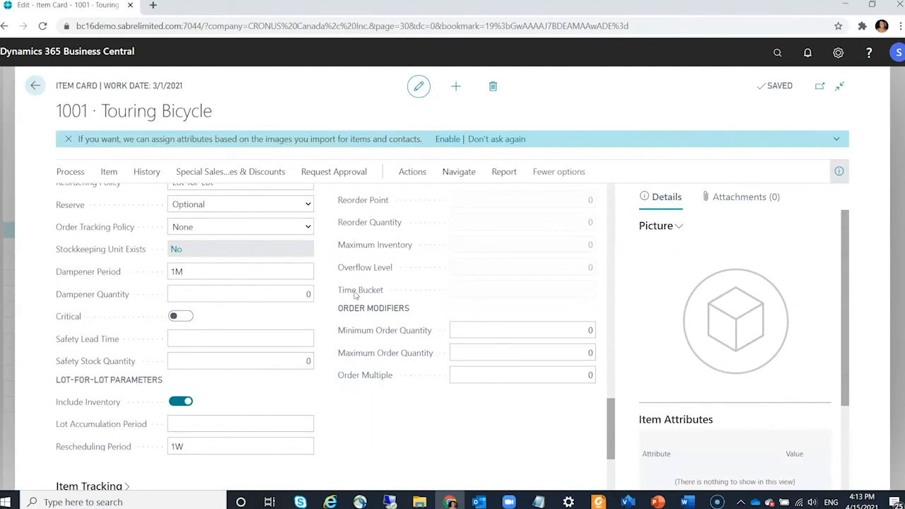
pyautogui.click(123, 299)
pyautogui.click(238, 295)
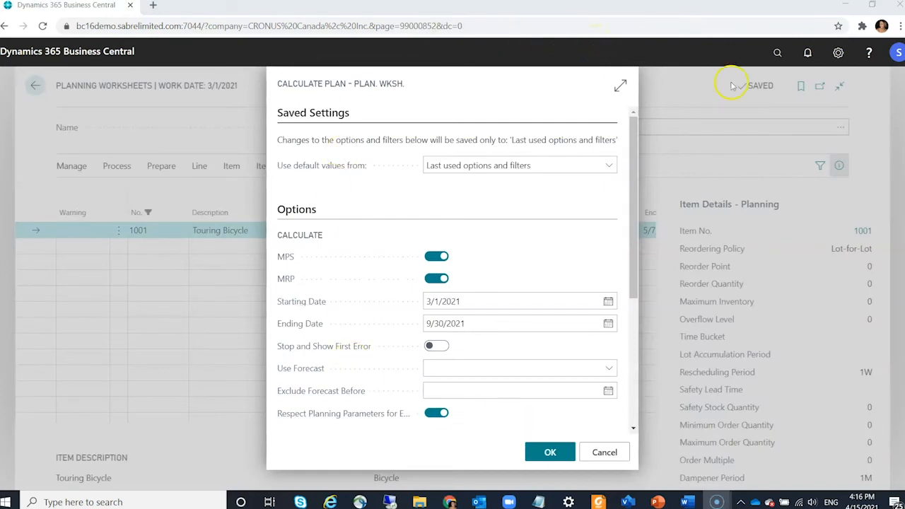
pyautogui.click(550, 452)
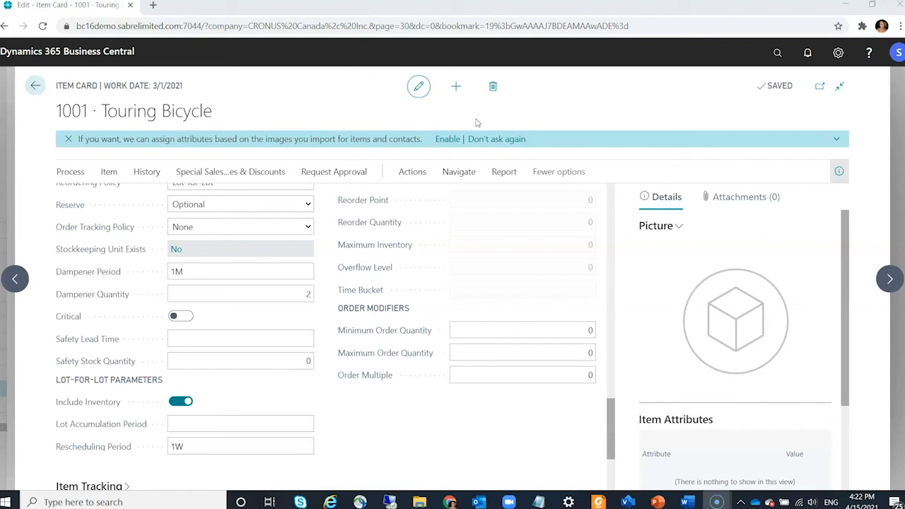
pyautogui.click(556, 331)
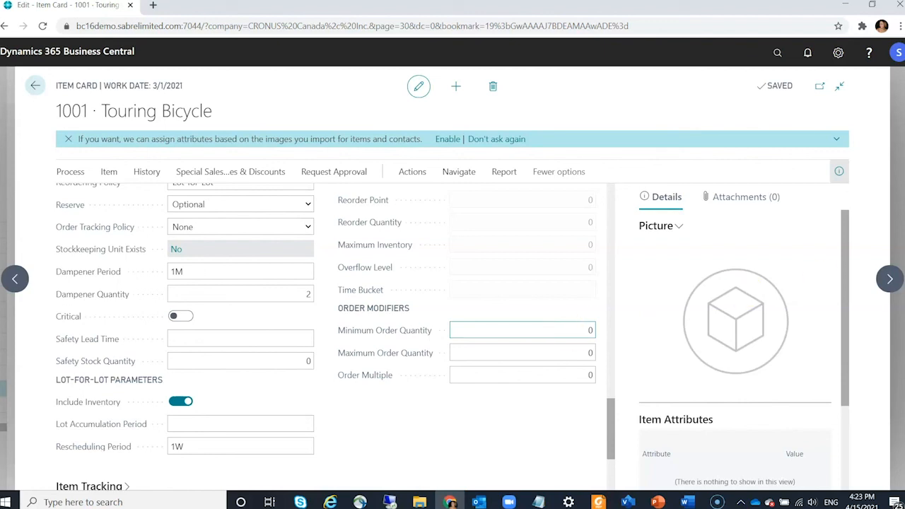
pyautogui.click(591, 330)
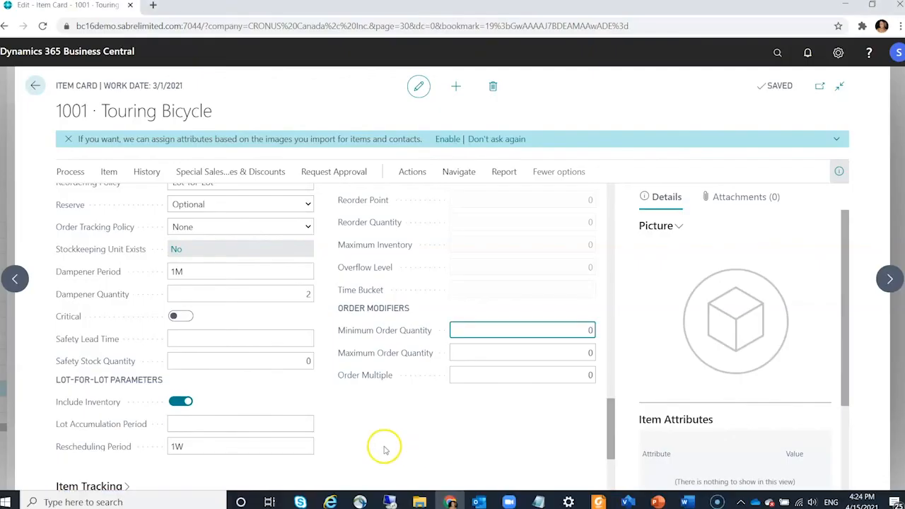
pyautogui.click(222, 273)
pyautogui.click(222, 292)
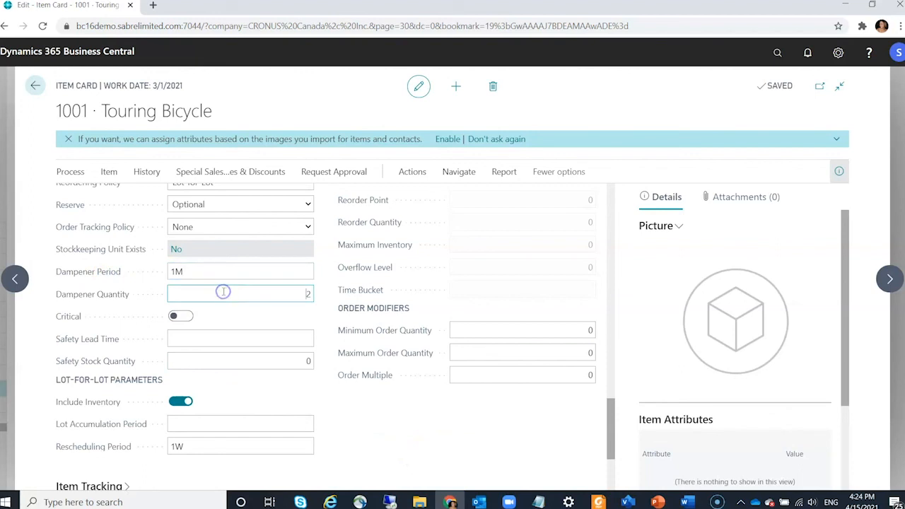
# Set the Lot Accumulation Period of the Touring Bicycle to 1W
pyautogui.click(218, 428)
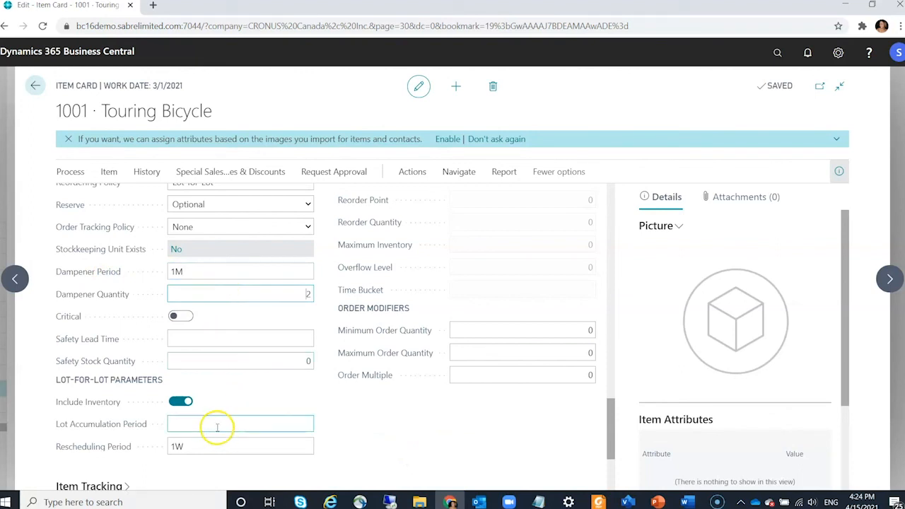
pyautogui.click(218, 428)
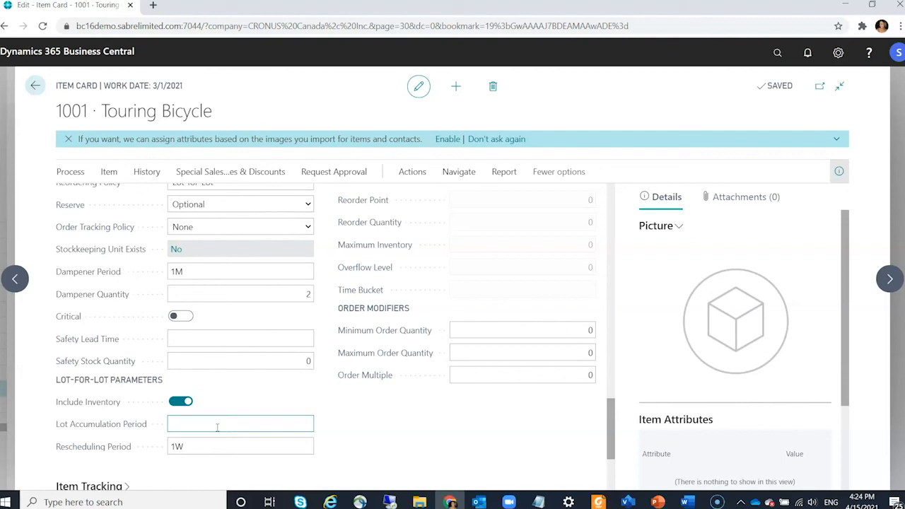
pyautogui.click(217, 427)
pyautogui.write('1W')
pyautogui.press('Tab')
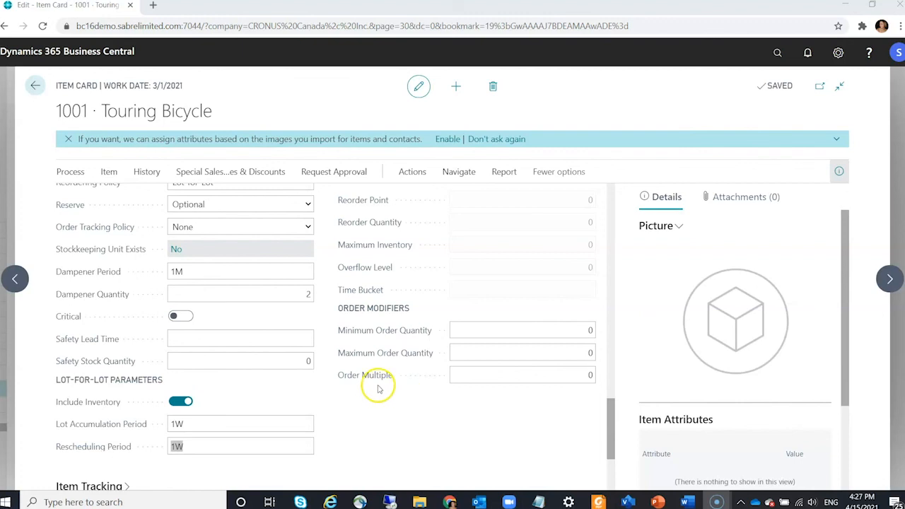
# Open the Reordering Policy choices in the Touring Bicycle's planning settings
pyautogui.scroll(1, 376, 384)
pyautogui.click(225, 247)
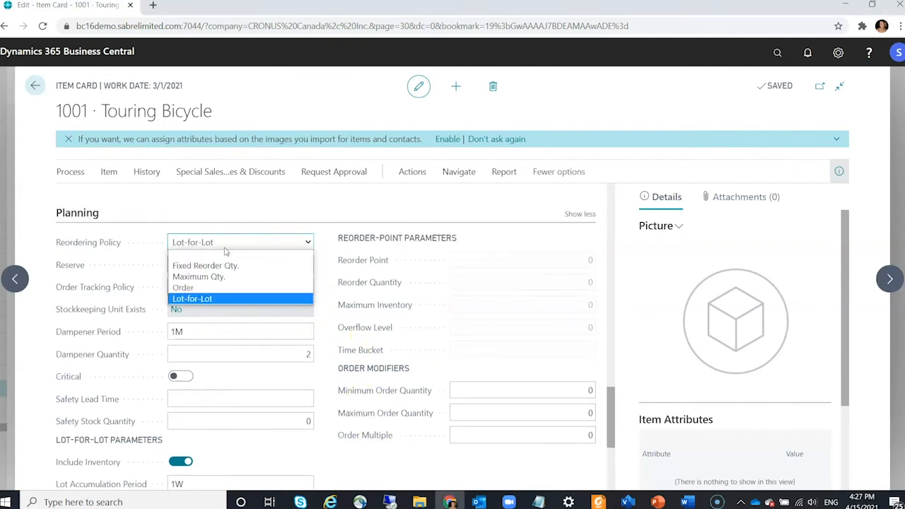